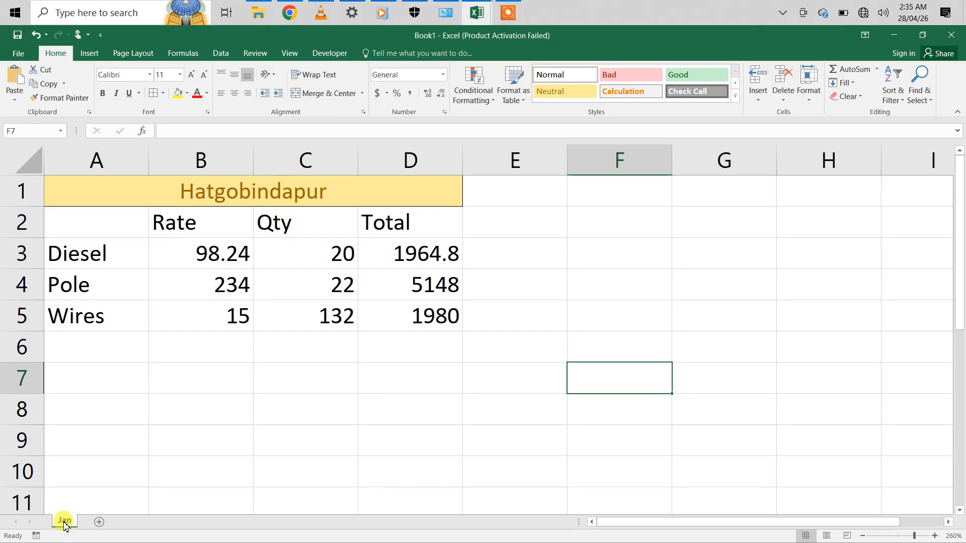
# Duplicate the Jan sheet four times, placing the copies after the original.
pyautogui.moveTo(64, 523); pyautogui.dragTo(90, 524)
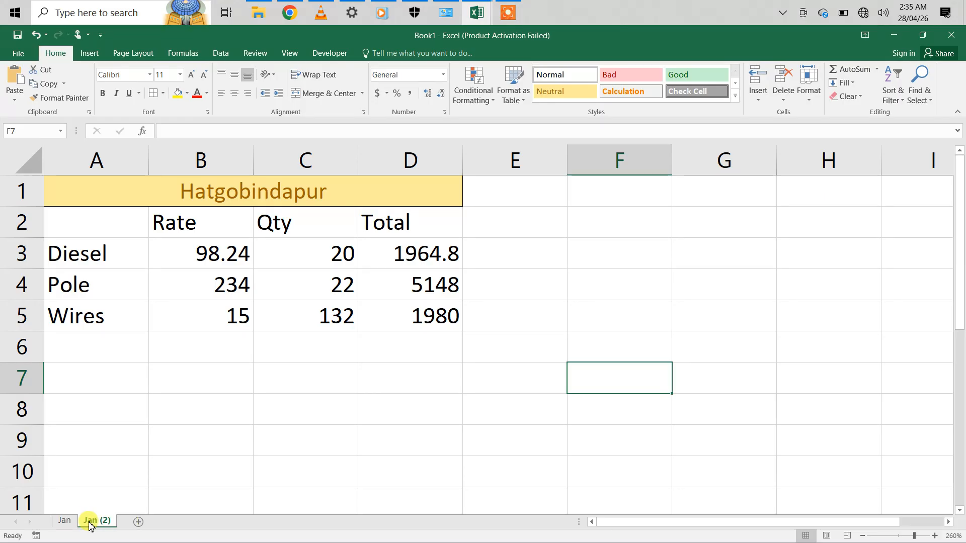
pyautogui.moveTo(90, 524); pyautogui.dragTo(128, 525)
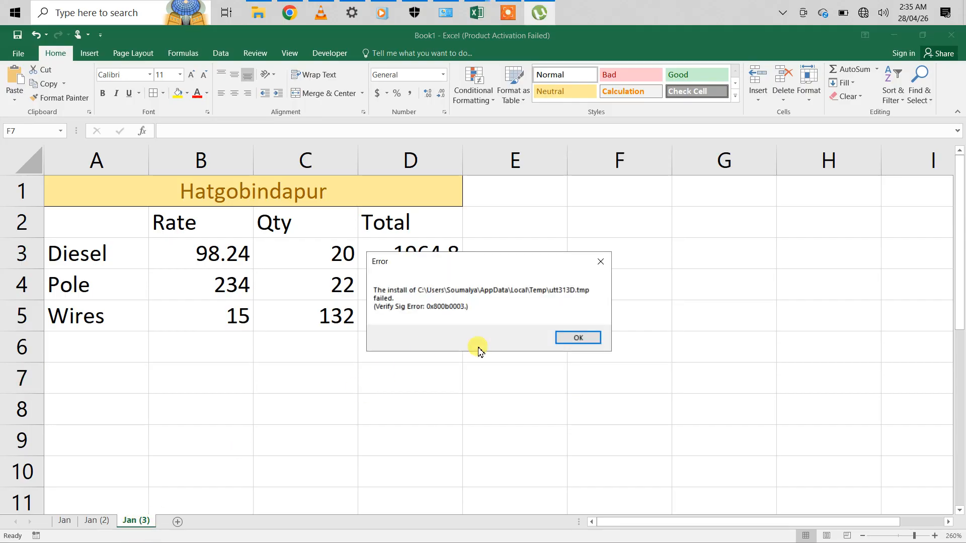
pyautogui.click(579, 335)
pyautogui.moveTo(144, 524); pyautogui.dragTo(210, 526)
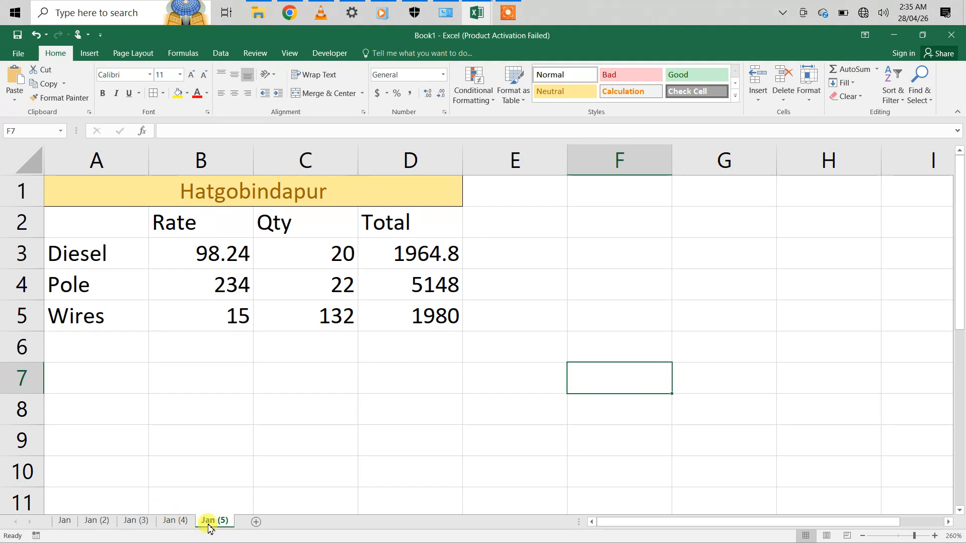
# Rename the last copied sheet, Jan (5), as Summary.
pyautogui.rightClick(209, 526)
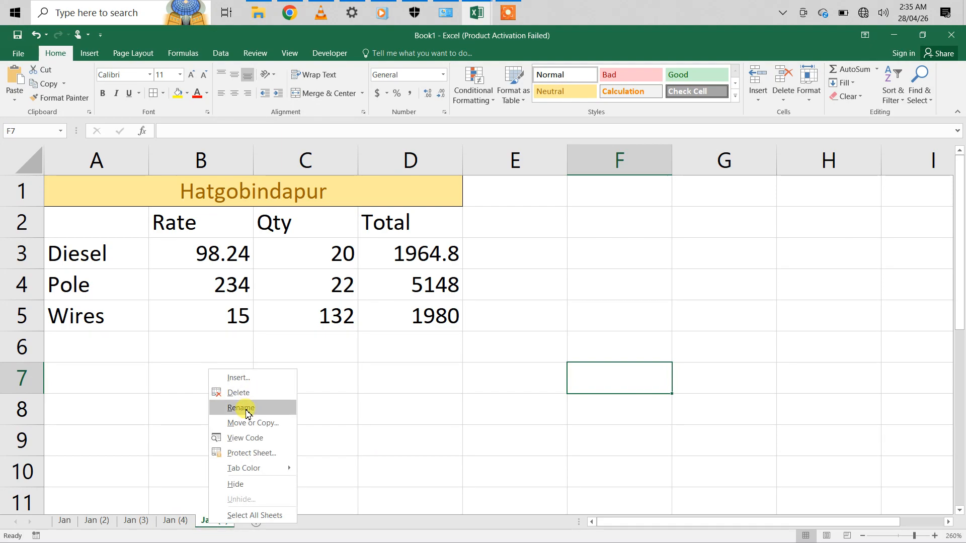
pyautogui.click(246, 411)
pyautogui.write('Su')
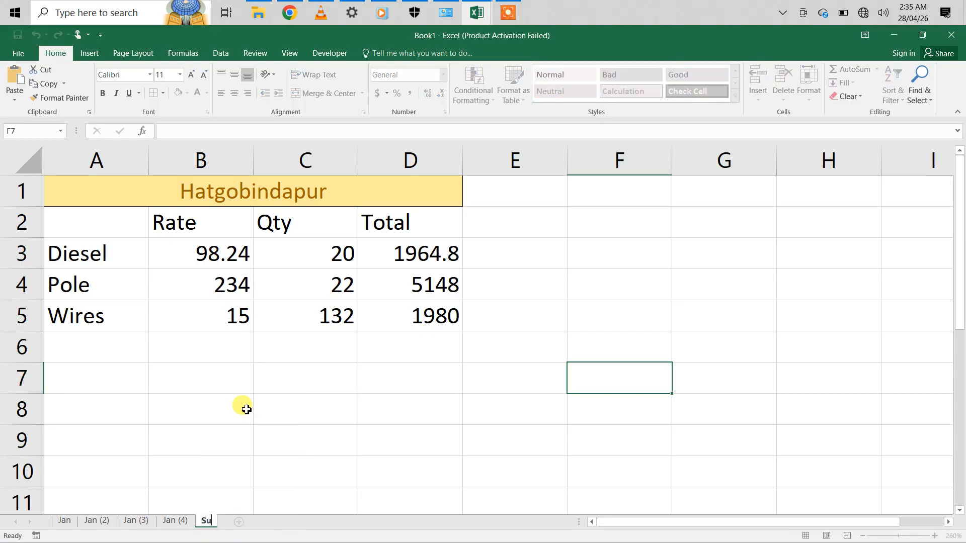
pyautogui.write('mmary')
pyautogui.press('Return')
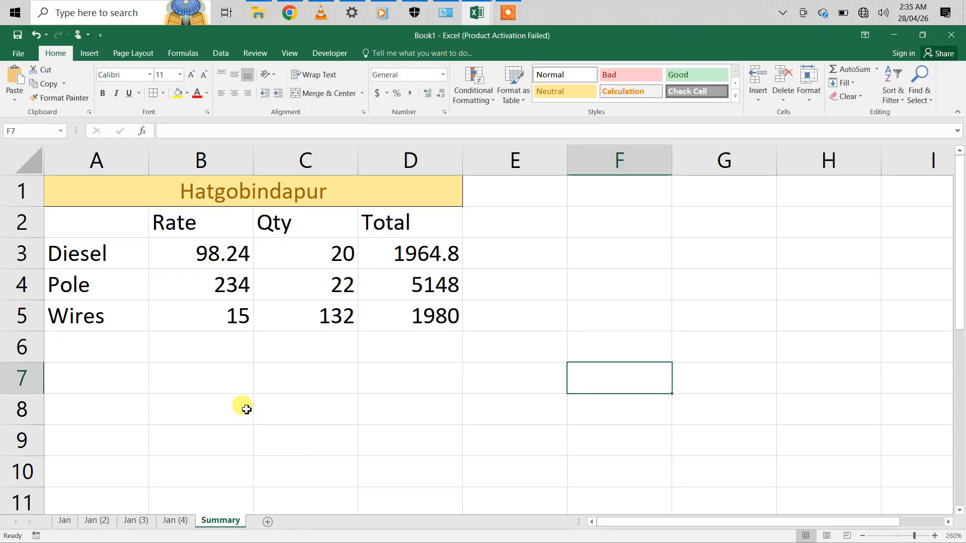
# Rename the Jan (2) sheet as Feb and the Jan (3) sheet as Mar.
pyautogui.rightClick(97, 520)
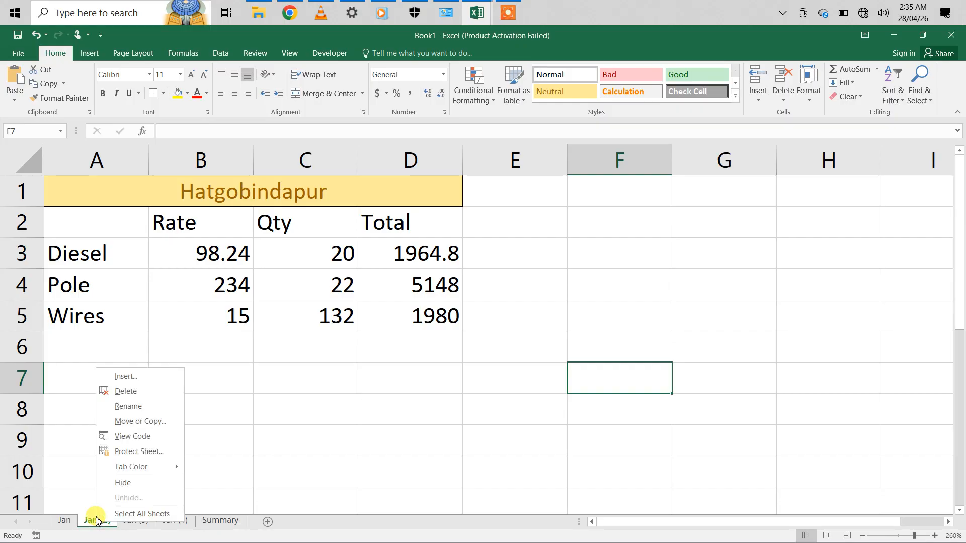
pyautogui.click(117, 406)
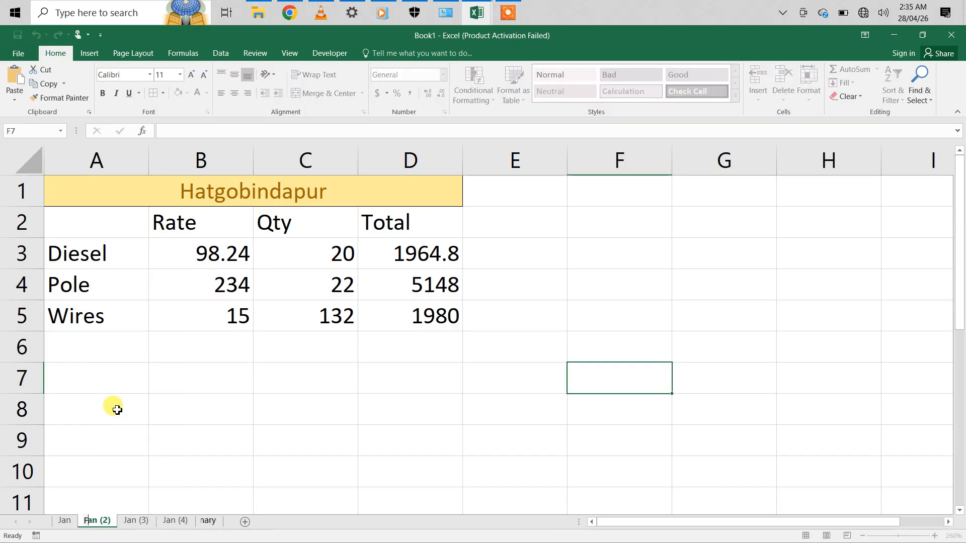
pyautogui.write('Feb')
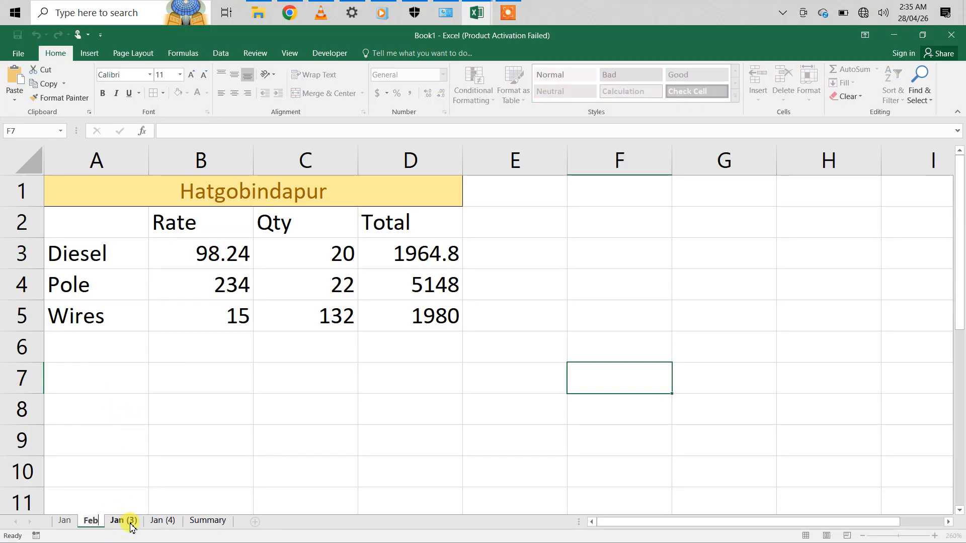
pyautogui.rightClick(130, 526)
pyautogui.click(155, 406)
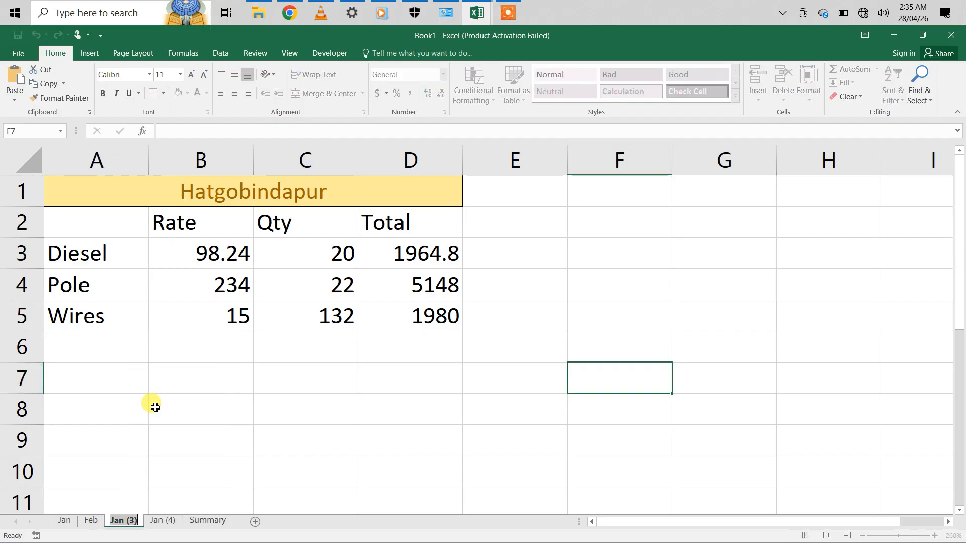
pyautogui.write('Mar')
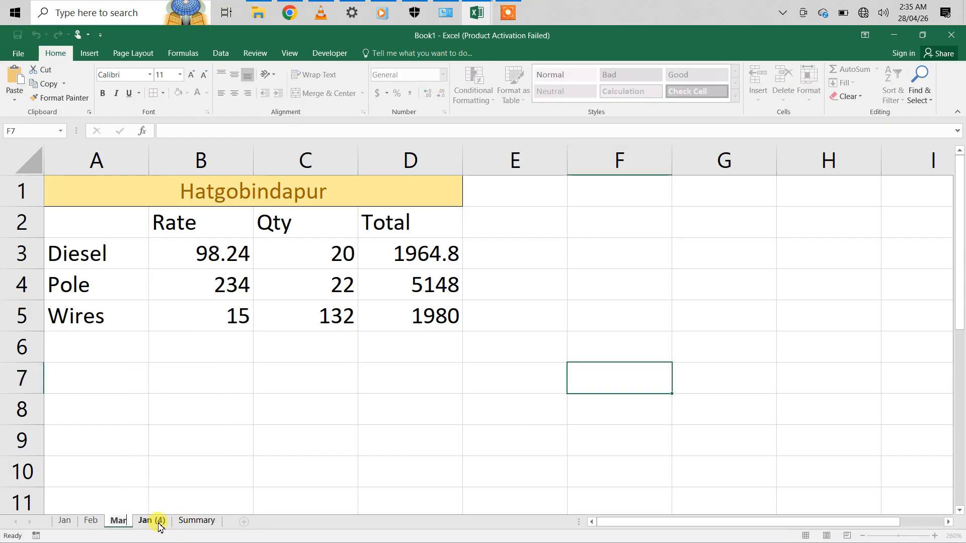
# Rename the Jan (4) sheet as Apr.
pyautogui.rightClick(159, 526)
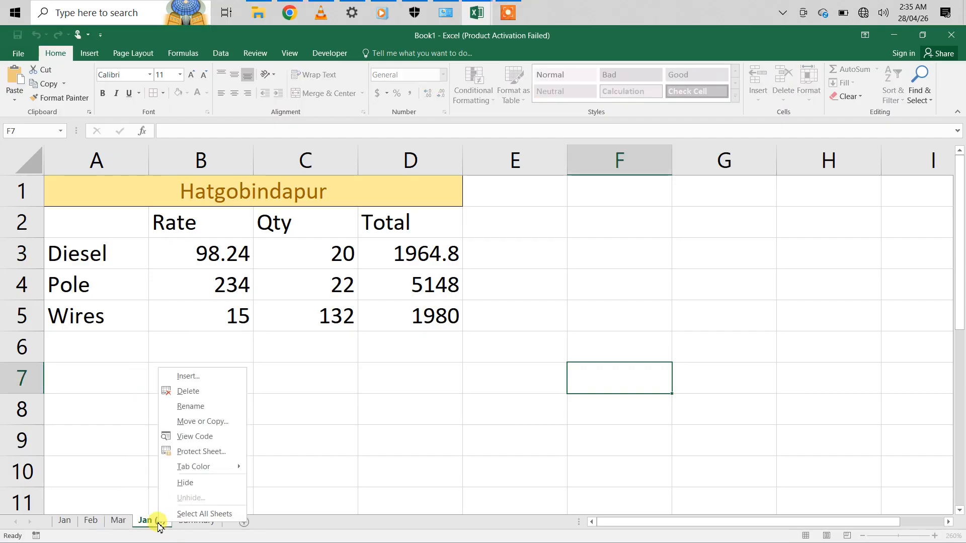
pyautogui.click(186, 406)
pyautogui.write('Apr')
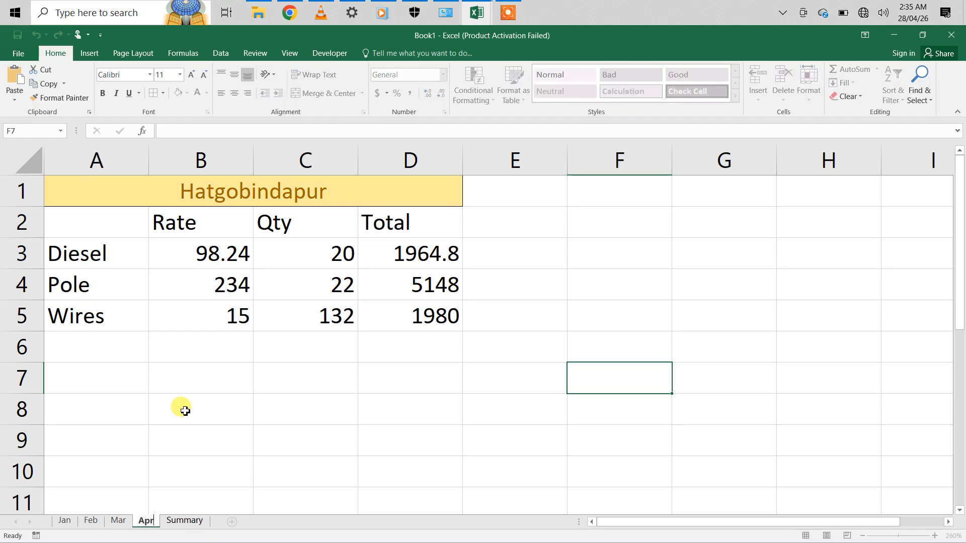
pyautogui.press('Return')
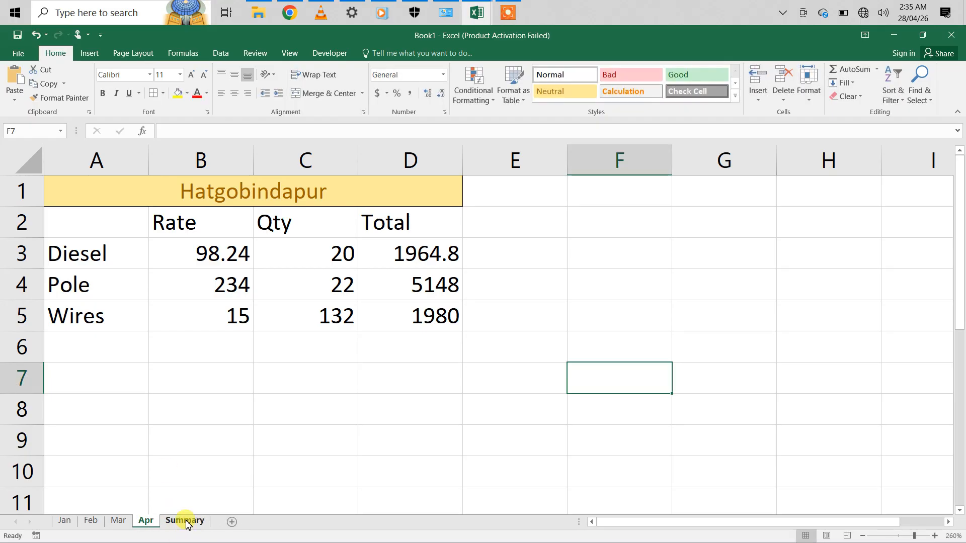
# Start an addition formula in cell B3 of the Summary sheet with cell B3 of the Jan sheet as the first term.
pyautogui.click(186, 522)
pyautogui.click(198, 258)
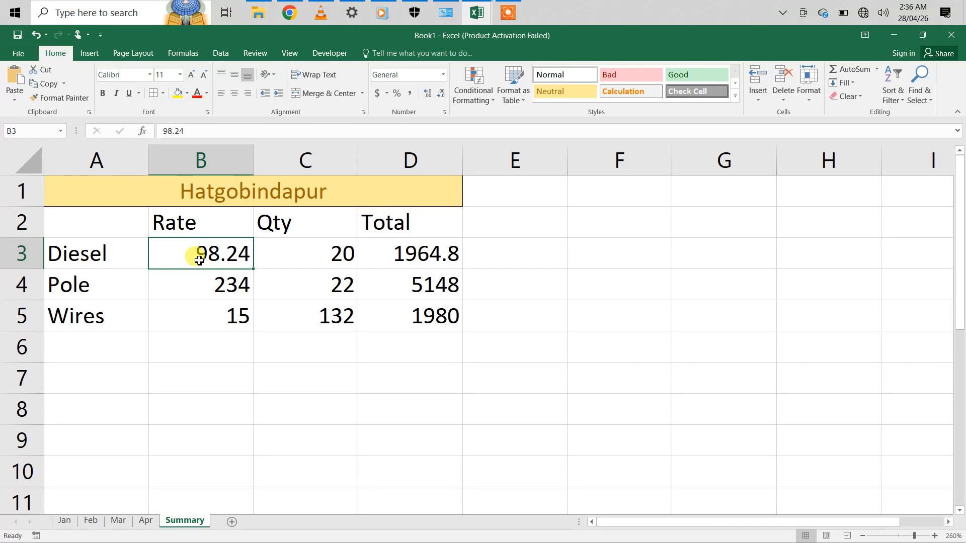
pyautogui.write('=')
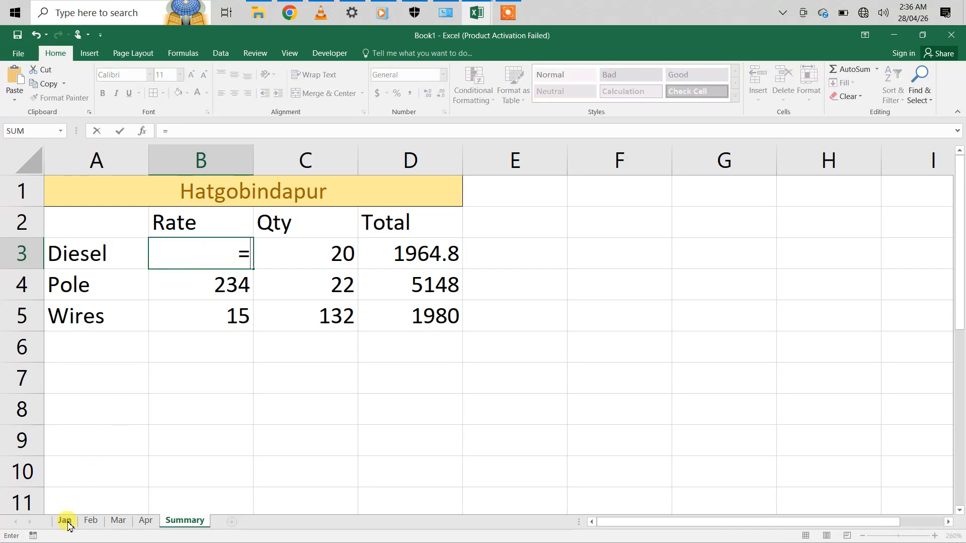
pyautogui.click(66, 523)
pyautogui.click(200, 254)
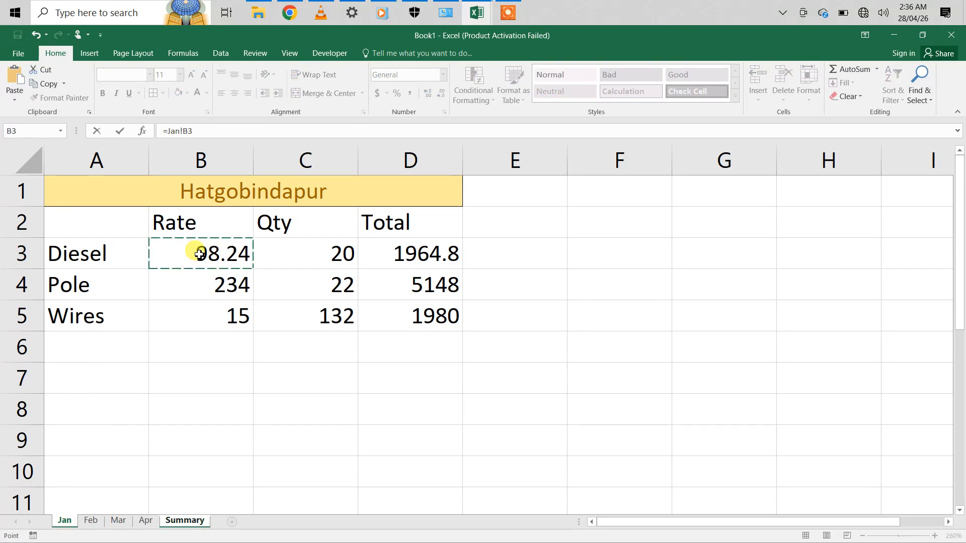
pyautogui.write('+')
pyautogui.click(92, 521)
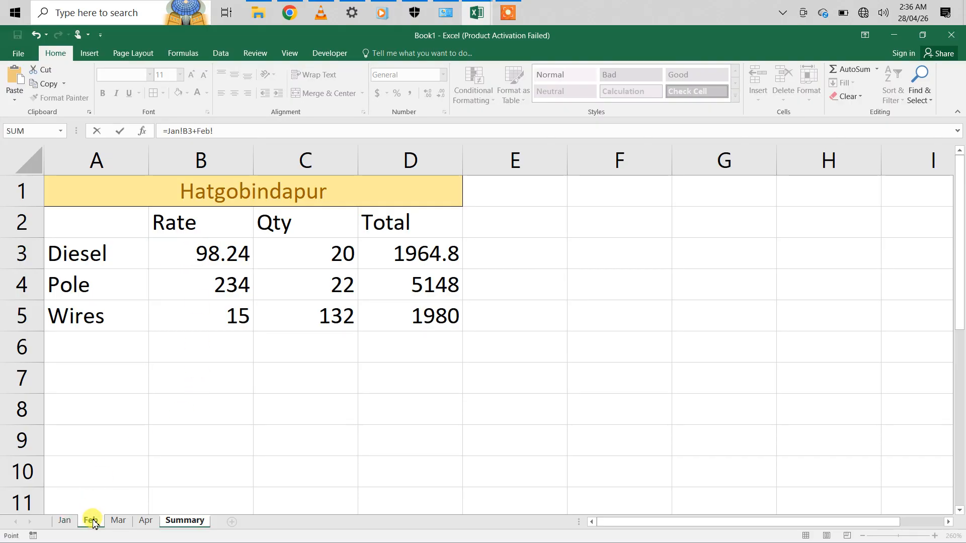
pyautogui.write('+')
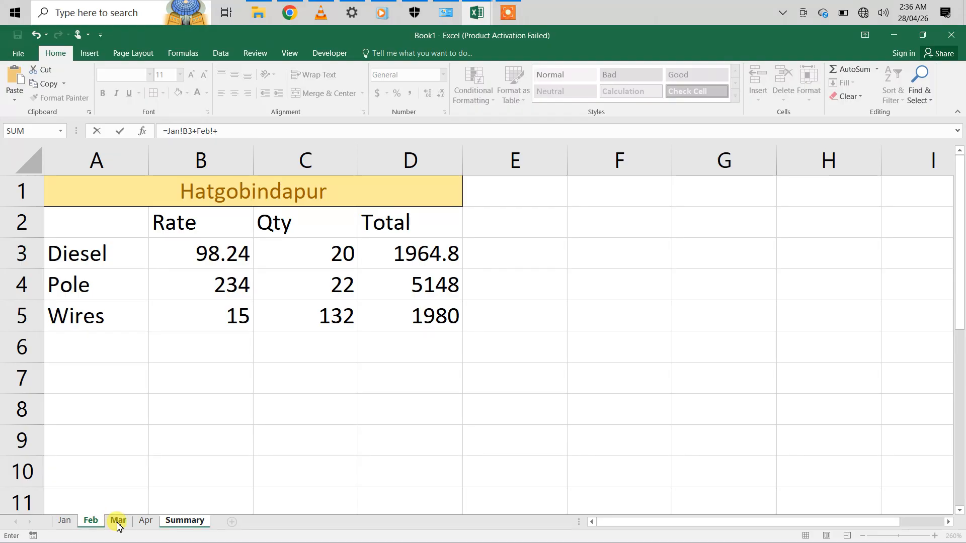
pyautogui.click(118, 522)
pyautogui.click(90, 521)
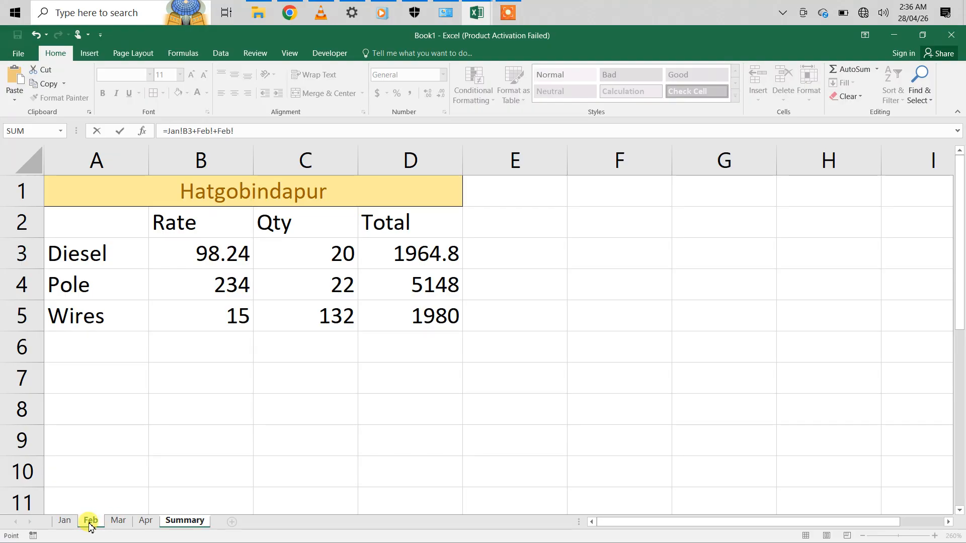
pyautogui.click(197, 257)
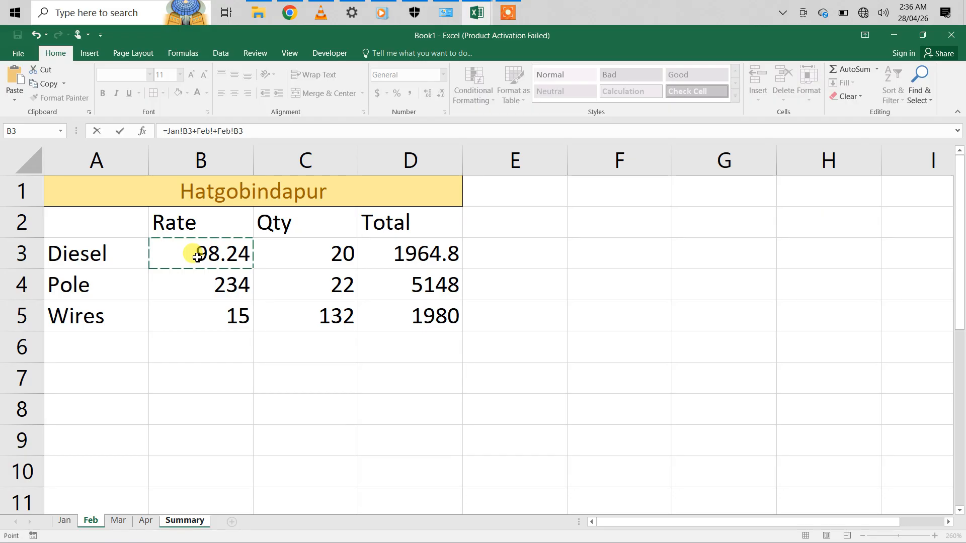
pyautogui.press('BackSpace')
pyautogui.press('BackSpace')
pyautogui.press('BackSpace')
pyautogui.press('BackSpace')
pyautogui.press('BackSpace')
pyautogui.press('BackSpace')
pyautogui.press('BackSpace')
pyautogui.press('BackSpace')
pyautogui.press('BackSpace')
pyautogui.press('BackSpace')
pyautogui.press('BackSpace')
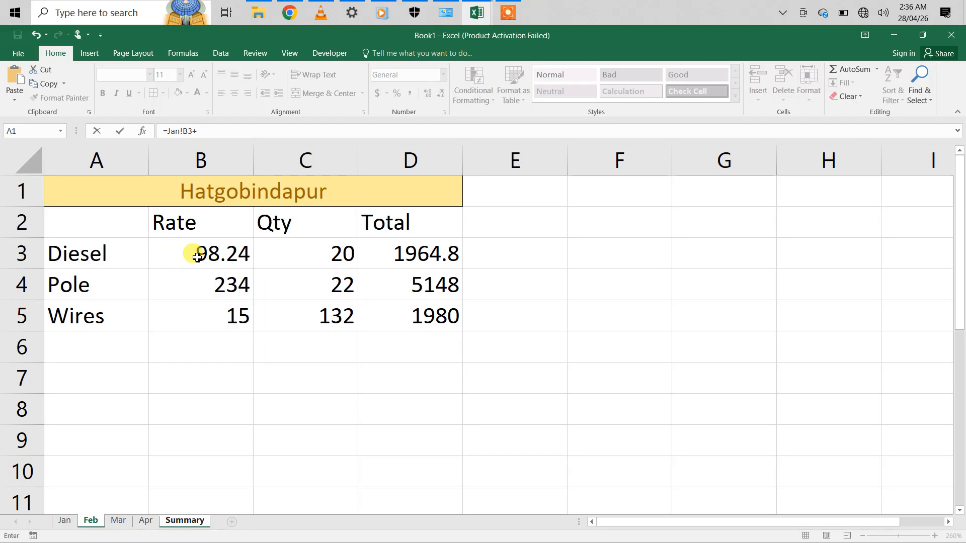
# Complete the addition formula by adding cell B3 from the Feb, Mar and Apr sheets.
pyautogui.click(89, 522)
pyautogui.click(213, 252)
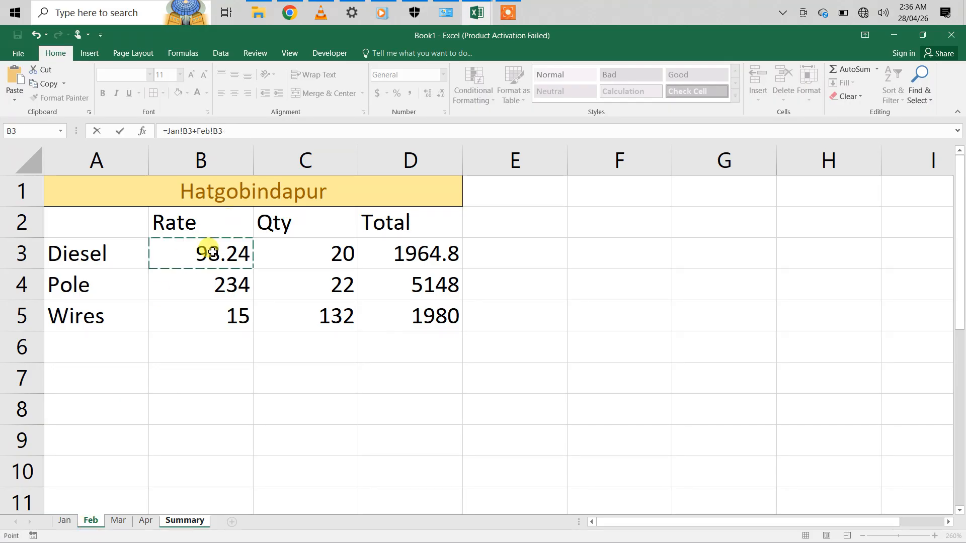
pyautogui.write('+')
pyautogui.click(118, 522)
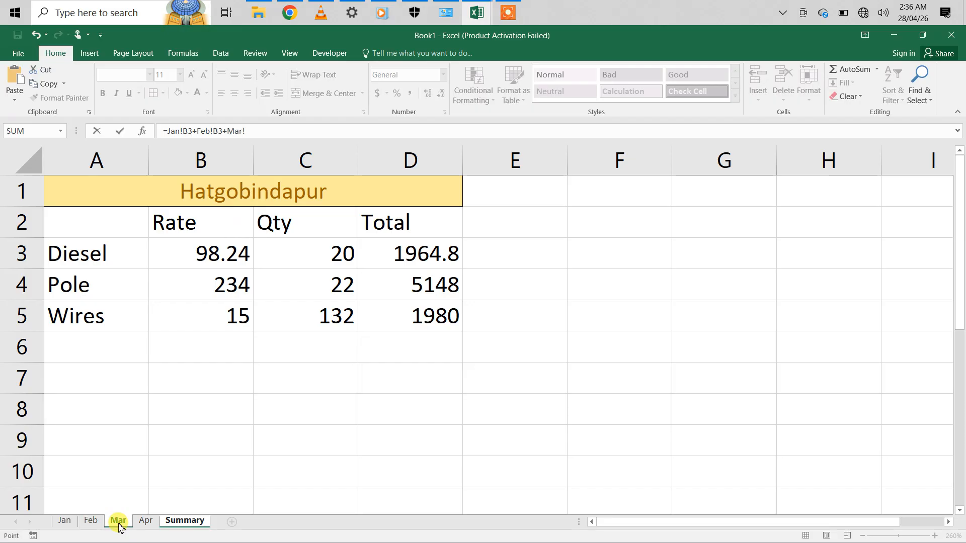
pyautogui.click(213, 255)
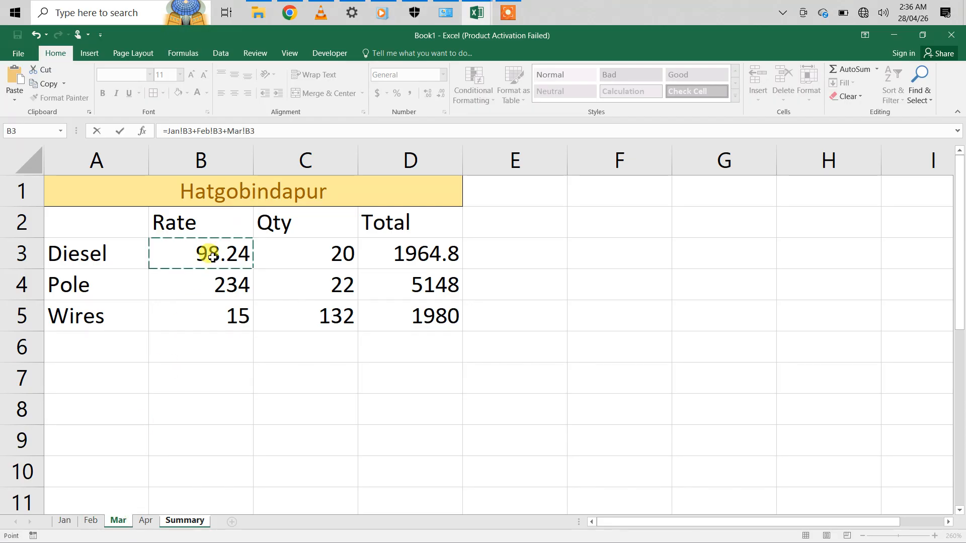
pyautogui.write('+')
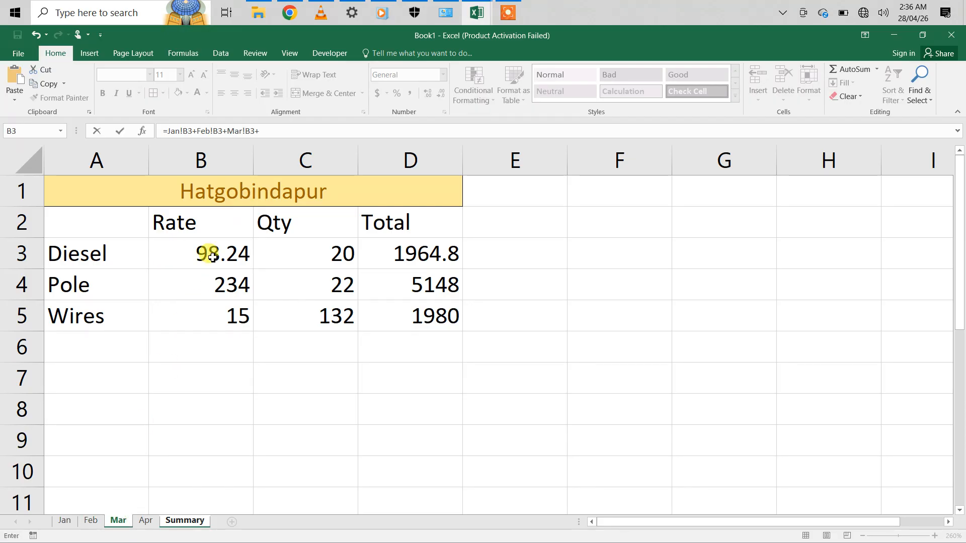
pyautogui.click(147, 524)
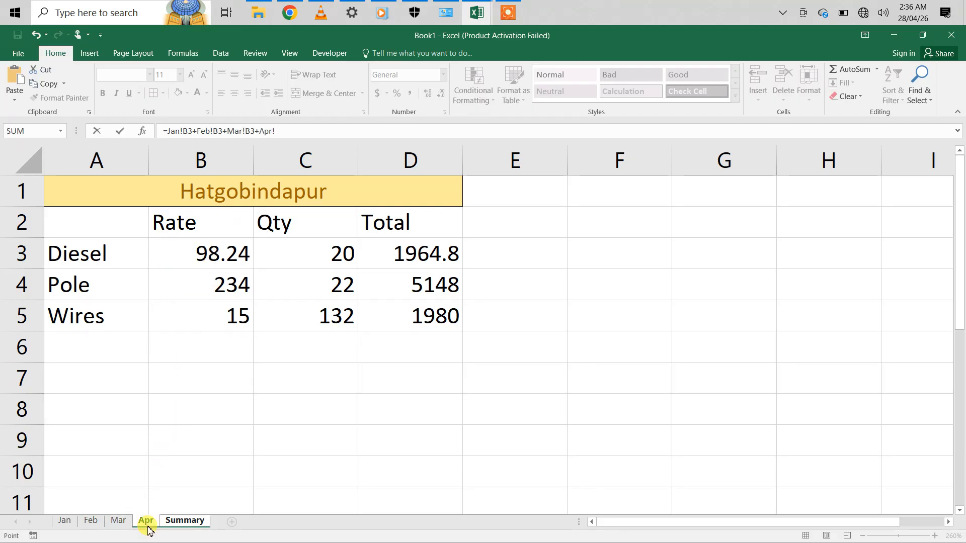
pyautogui.click(217, 257)
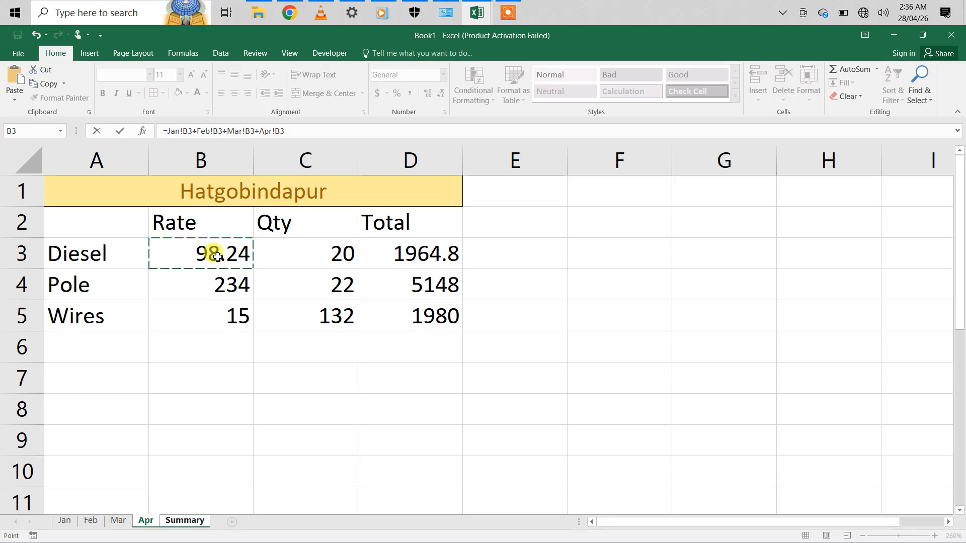
pyautogui.press('Return')
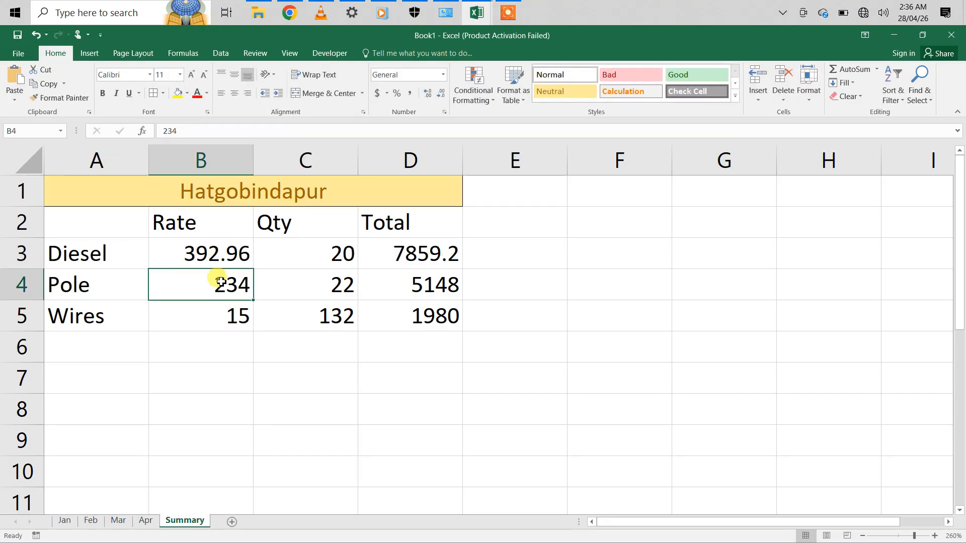
# Replace the formula in the Summary sheet's cell B3 with an AutoSum of cell B3 across the sheets Jan through Apr.
pyautogui.click(221, 263)
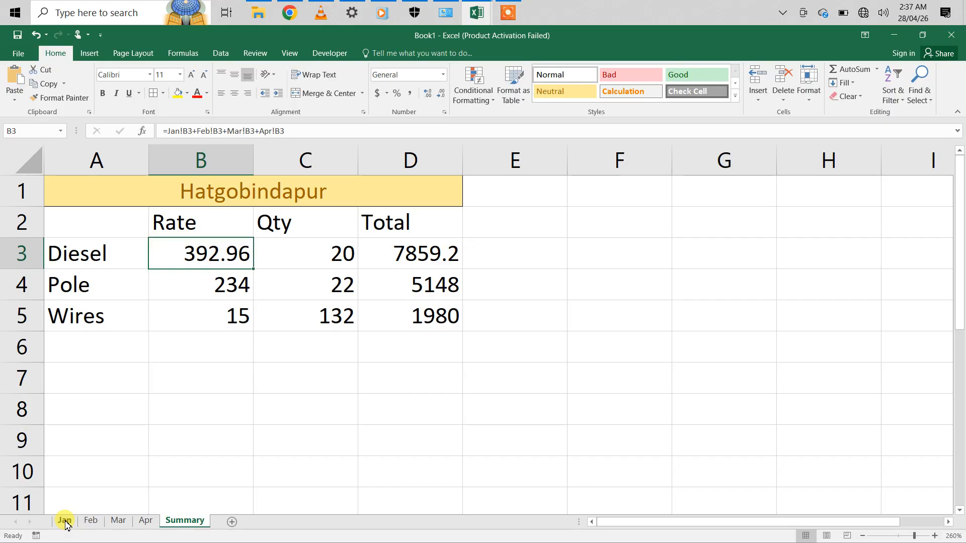
pyautogui.click(853, 70)
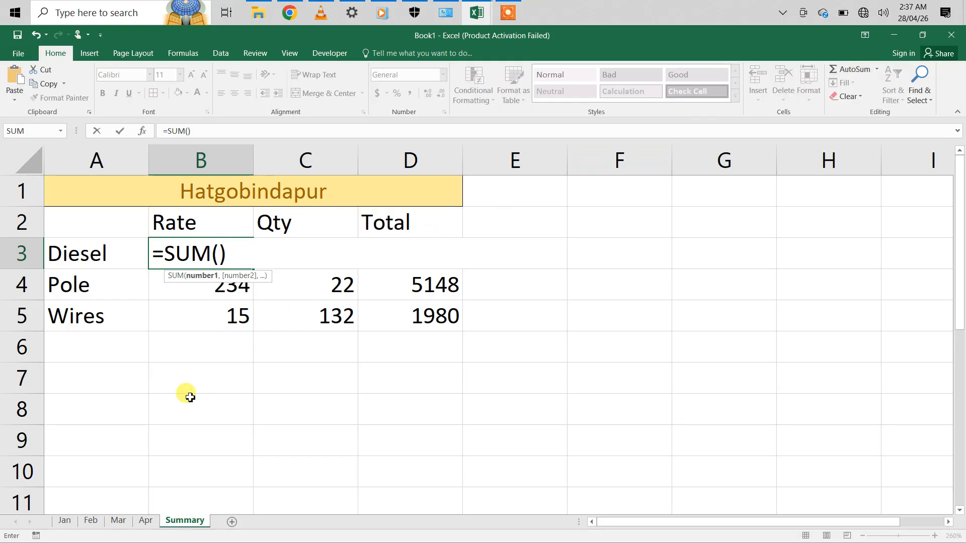
pyautogui.click(65, 521)
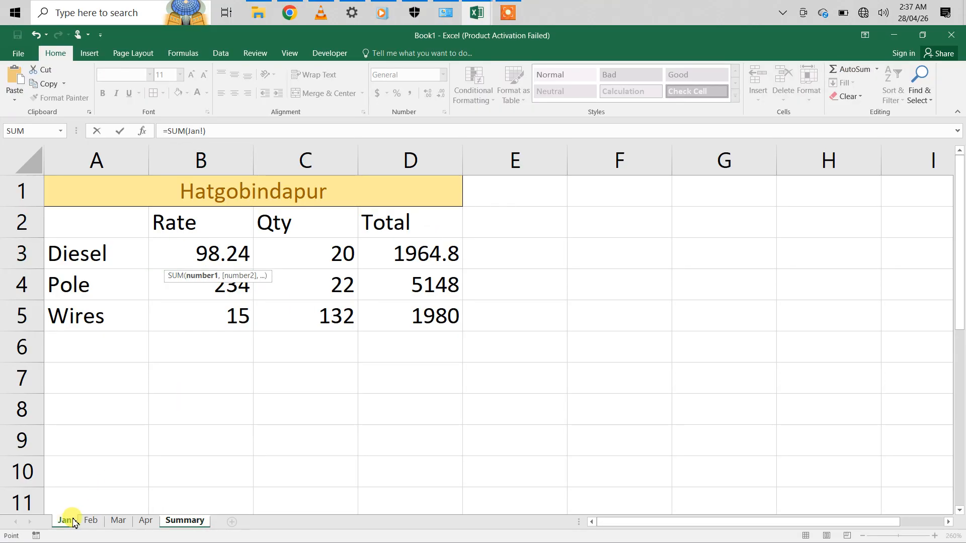
pyautogui.keyDown('shift'); pyautogui.click(145, 522); pyautogui.keyUp('shift')
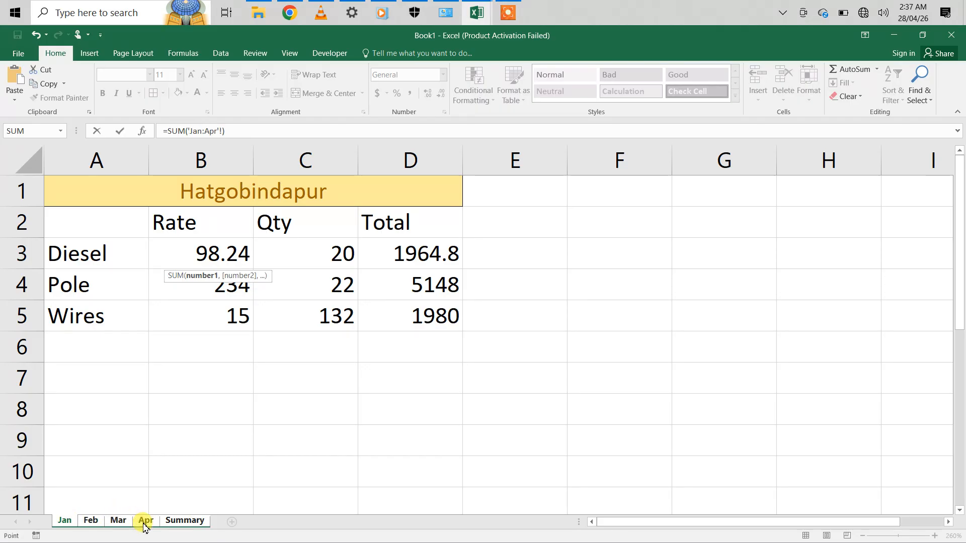
pyautogui.click(199, 251)
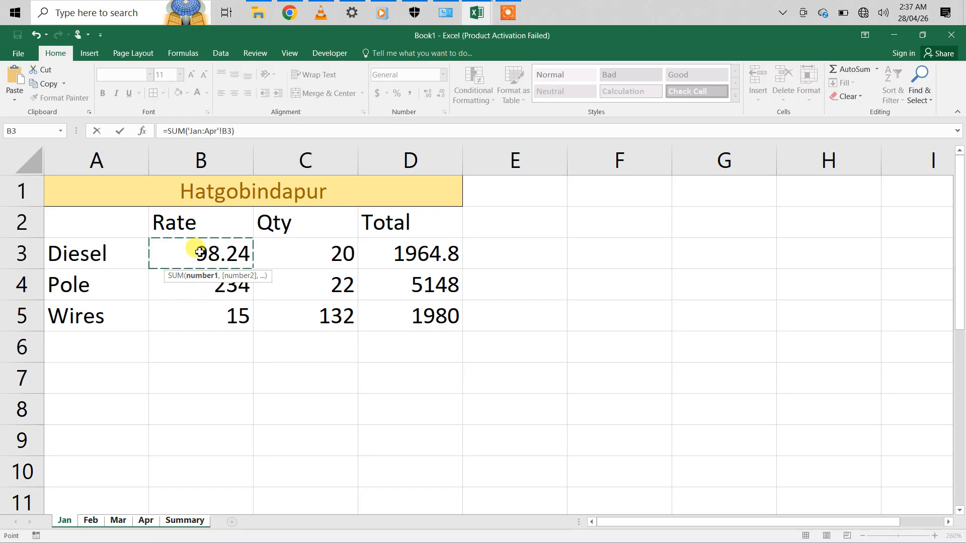
pyautogui.press('Return')
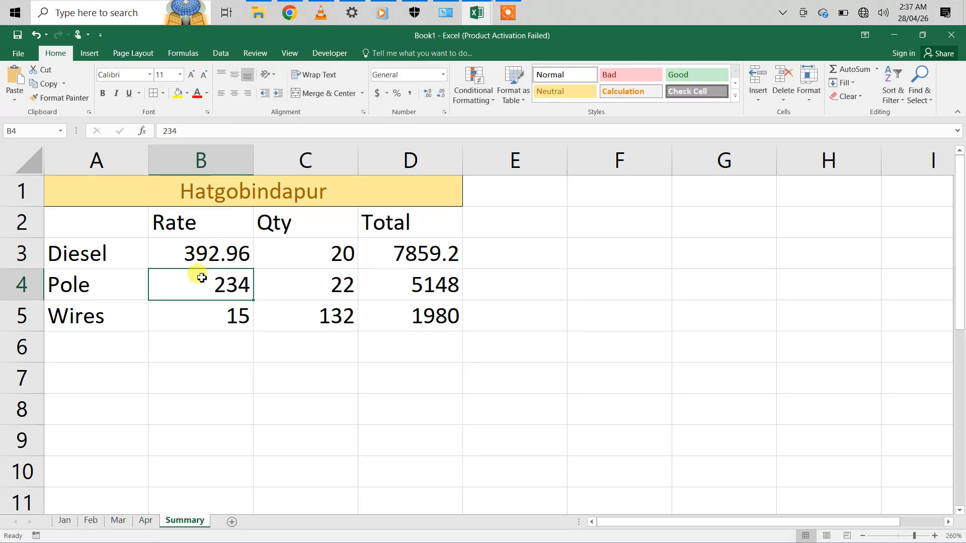
# Fill the cross-sheet SUM formula from the Summary sheet's cell B3 across the range B3:C5.
pyautogui.click(212, 253)
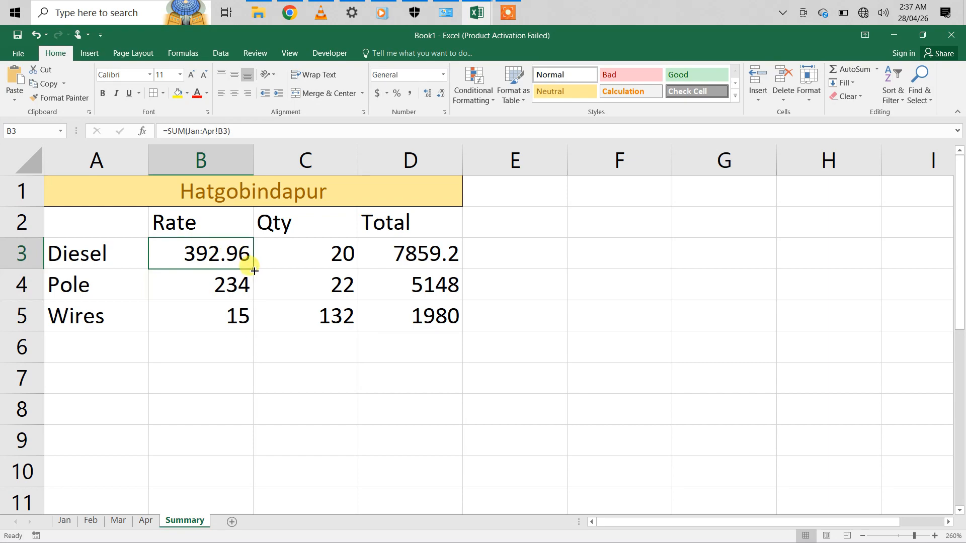
pyautogui.moveTo(254, 271); pyautogui.dragTo(354, 327)
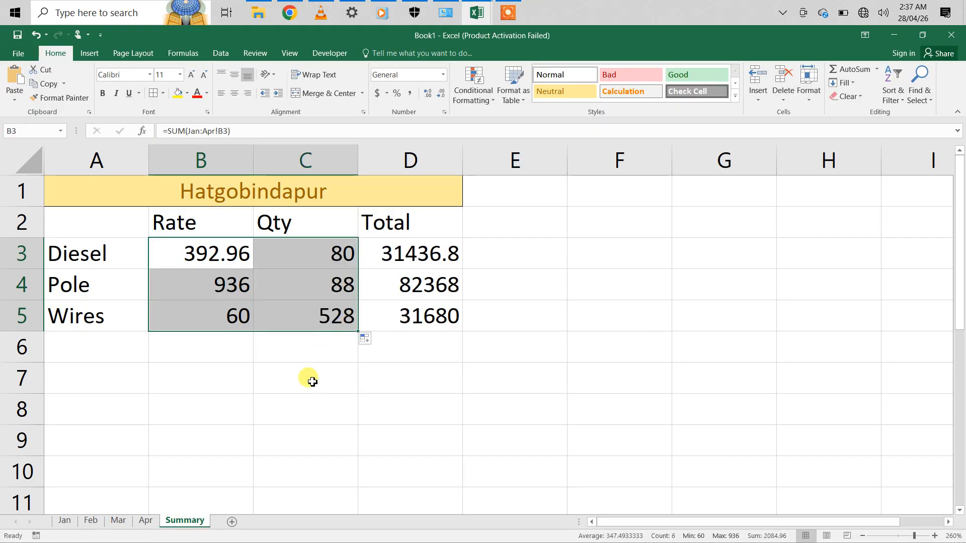
# Examine the cross-sheet SUM formulas in cells C3 and B3 of the Summary sheet and compare with the Apr and Jan sheets.
pyautogui.click(324, 250)
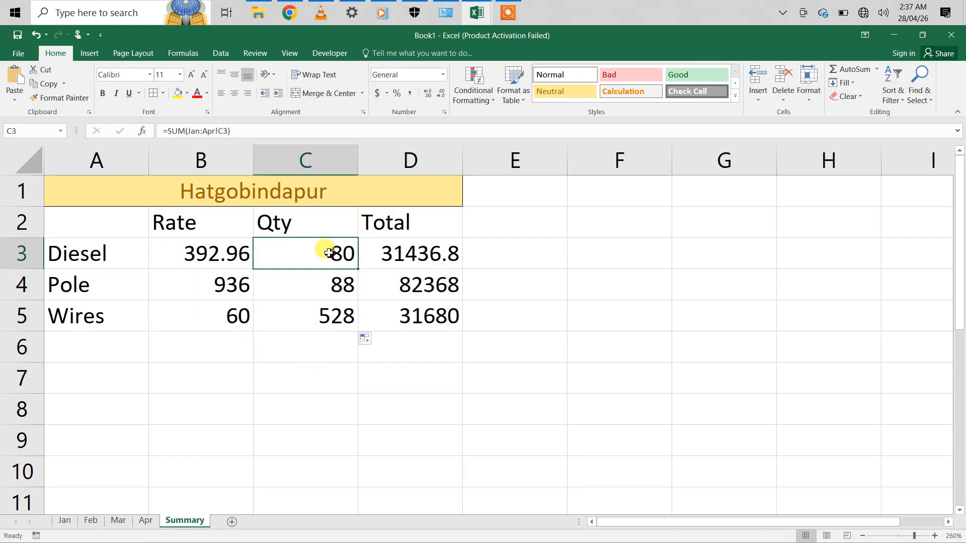
pyautogui.click(146, 520)
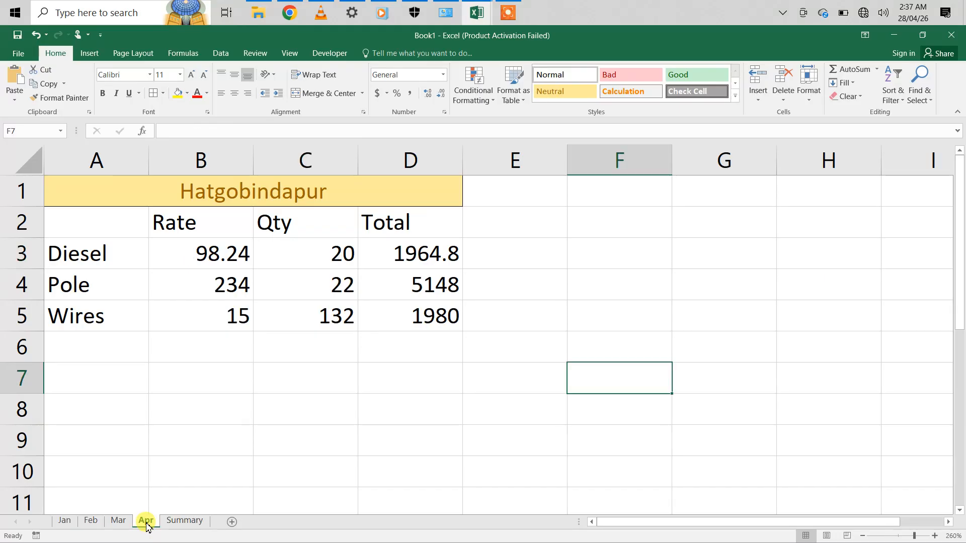
pyautogui.click(64, 520)
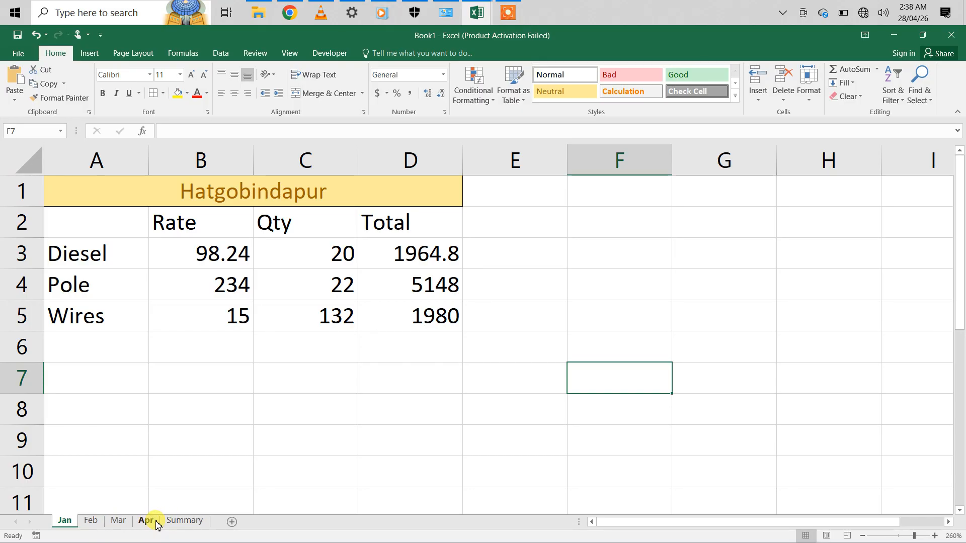
pyautogui.click(183, 522)
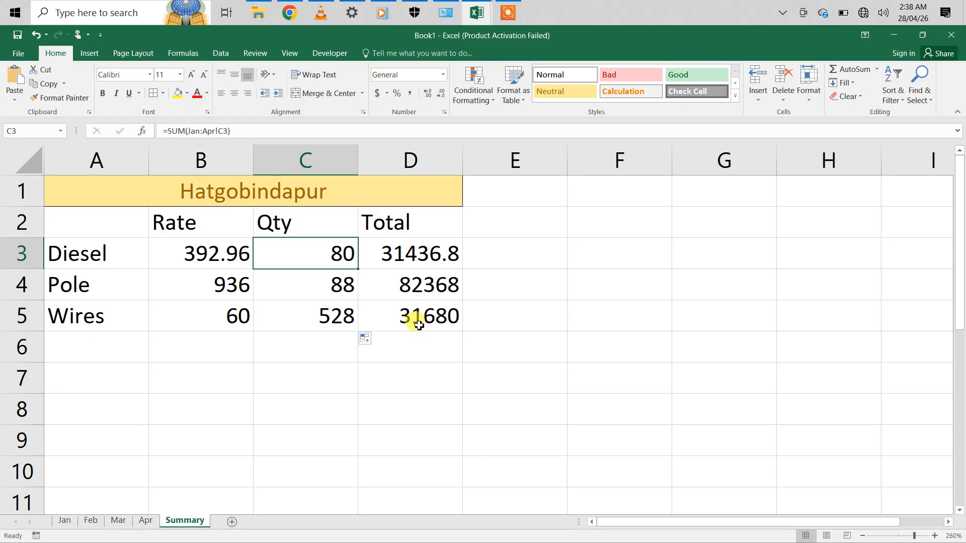
pyautogui.doubleClick(237, 249)
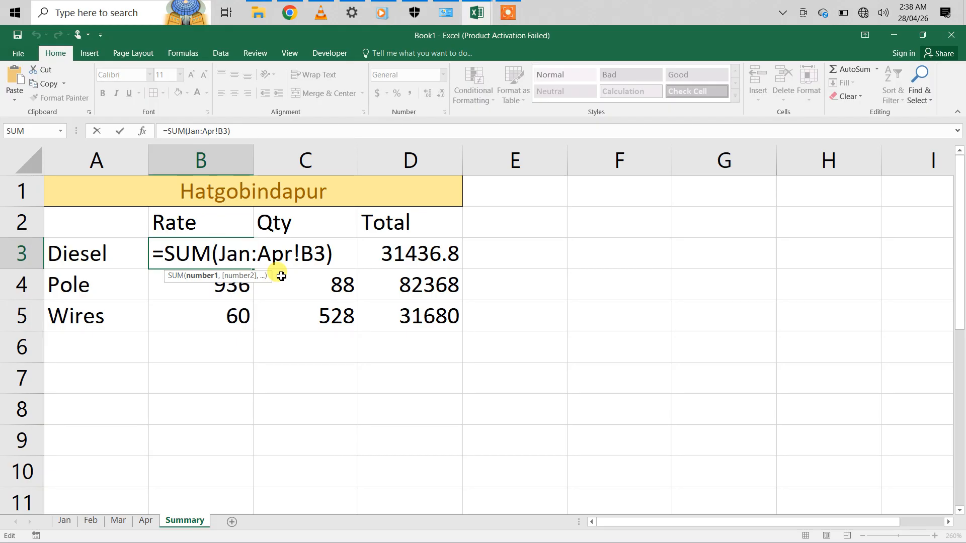
pyautogui.hotkey('ctrl', 'Return')
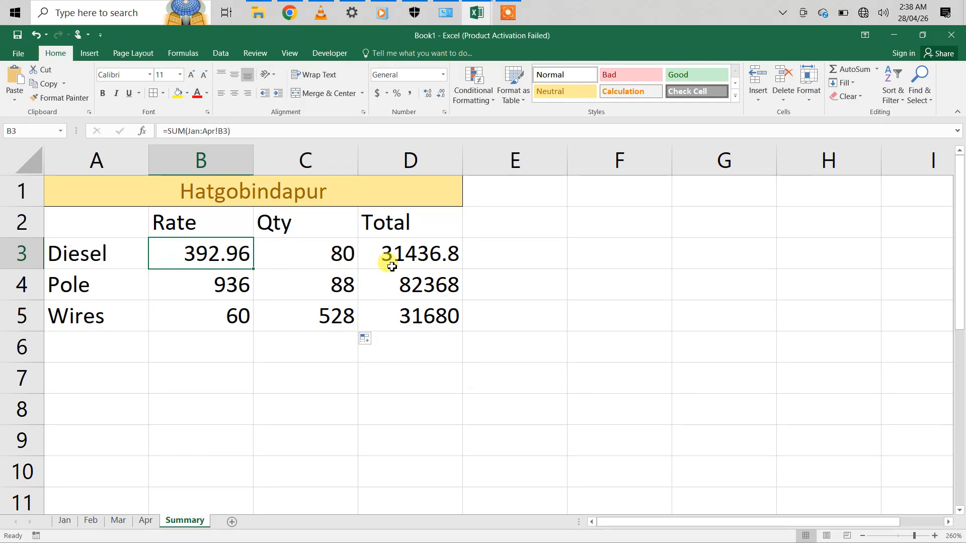
# Format the Summary sheet's totals in D3:D5 as Accounting with the ₹ English (India) symbol.
pyautogui.moveTo(399, 254); pyautogui.dragTo(398, 314)
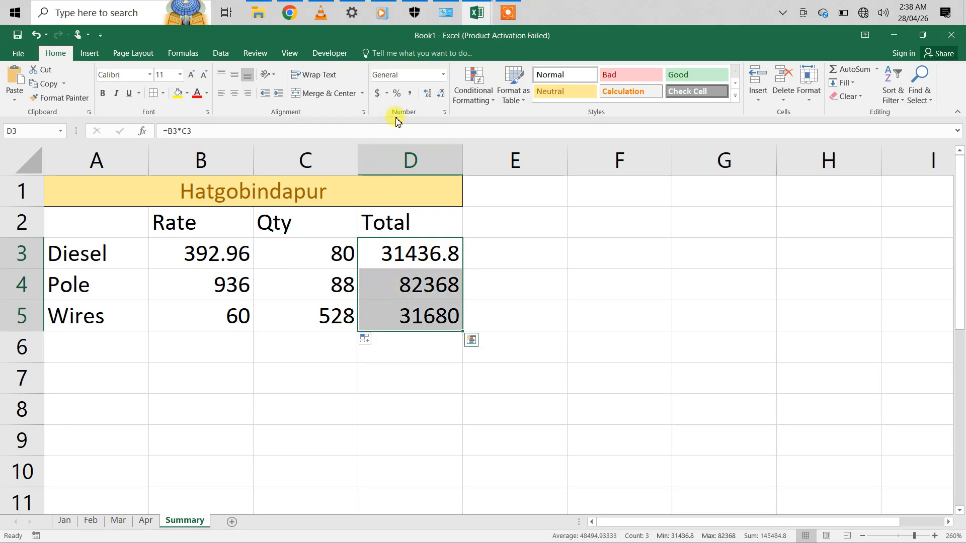
pyautogui.click(387, 95)
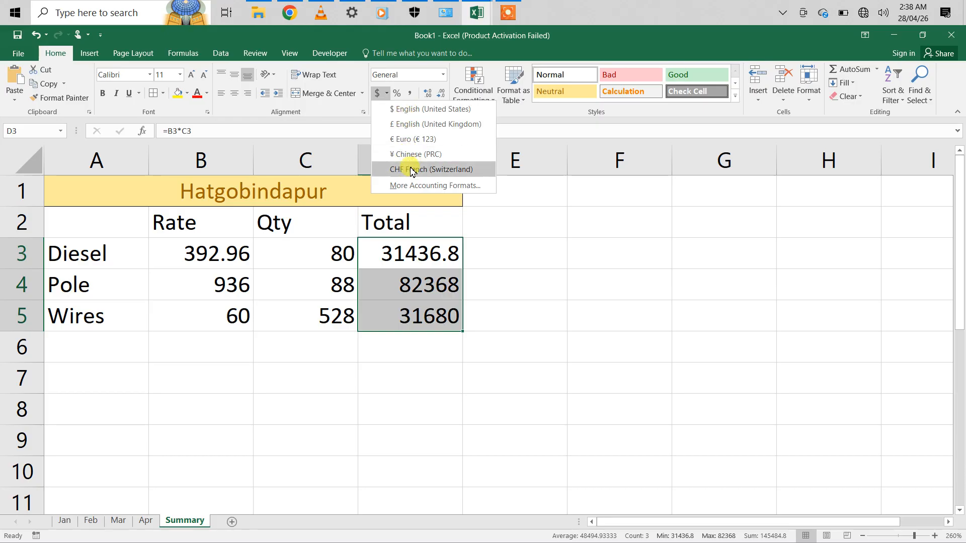
pyautogui.click(413, 186)
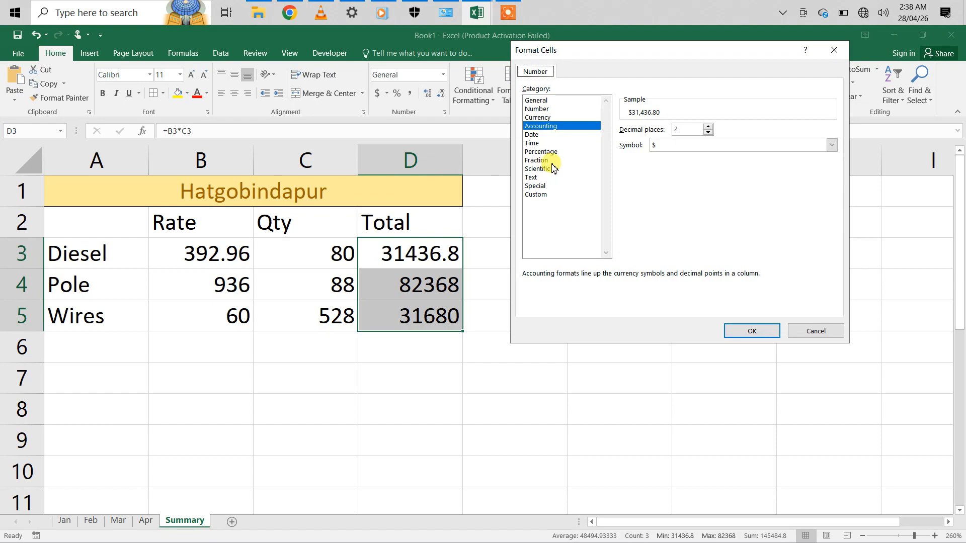
pyautogui.click(832, 145)
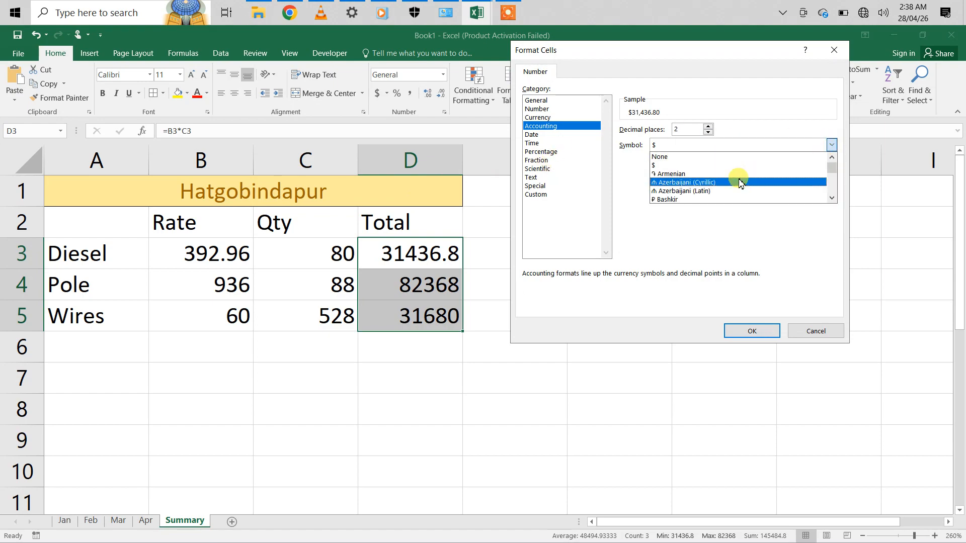
pyautogui.click(831, 197)
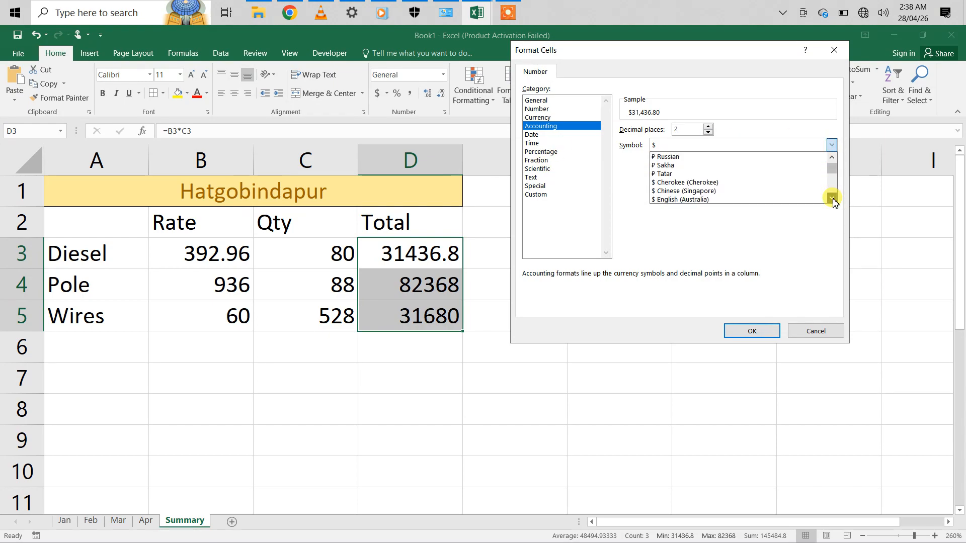
pyautogui.moveTo(831, 198); pyautogui.dragTo(833, 201)
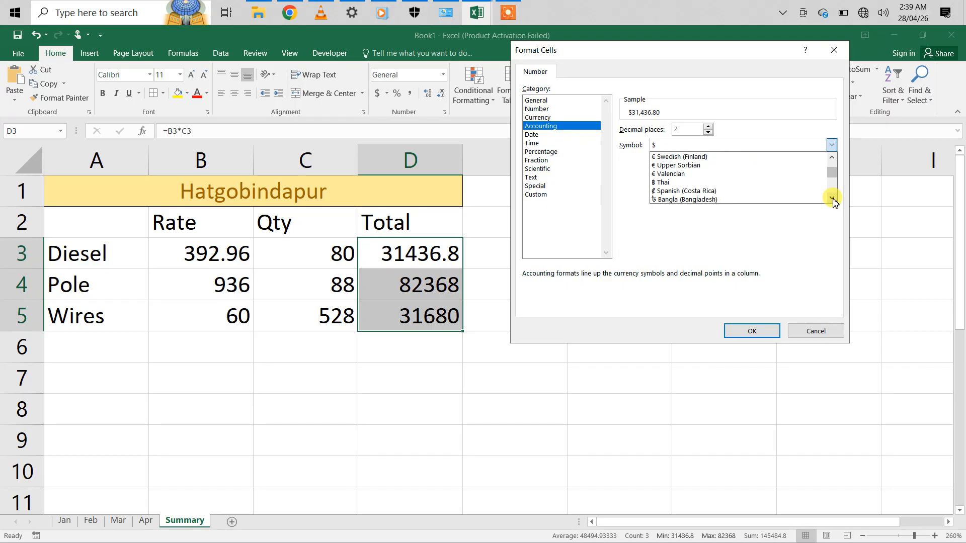
pyautogui.click(833, 201)
pyautogui.click(832, 200)
pyautogui.click(832, 199)
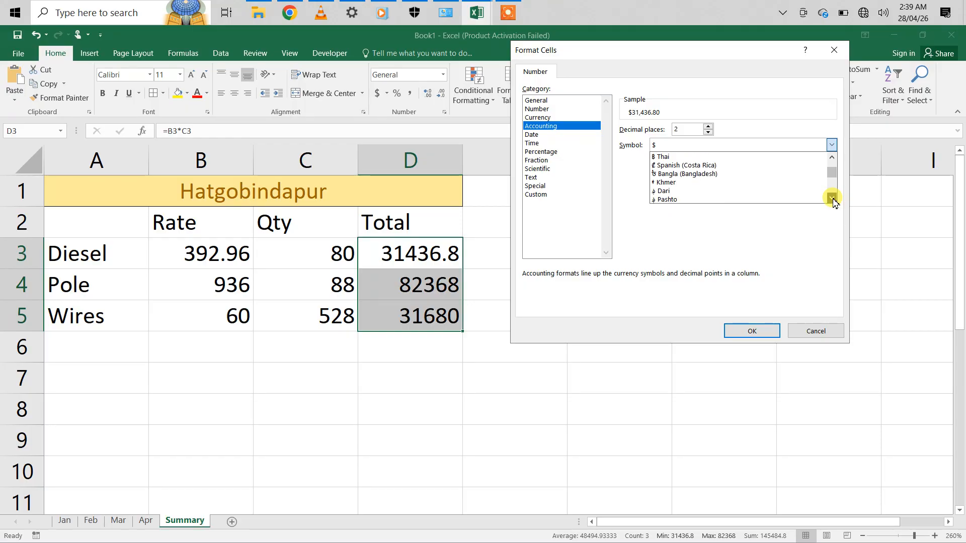
pyautogui.click(831, 199)
pyautogui.click(831, 200)
pyautogui.click(832, 199)
pyautogui.click(832, 199)
pyautogui.click(832, 199)
pyautogui.click(832, 199)
pyautogui.click(832, 199)
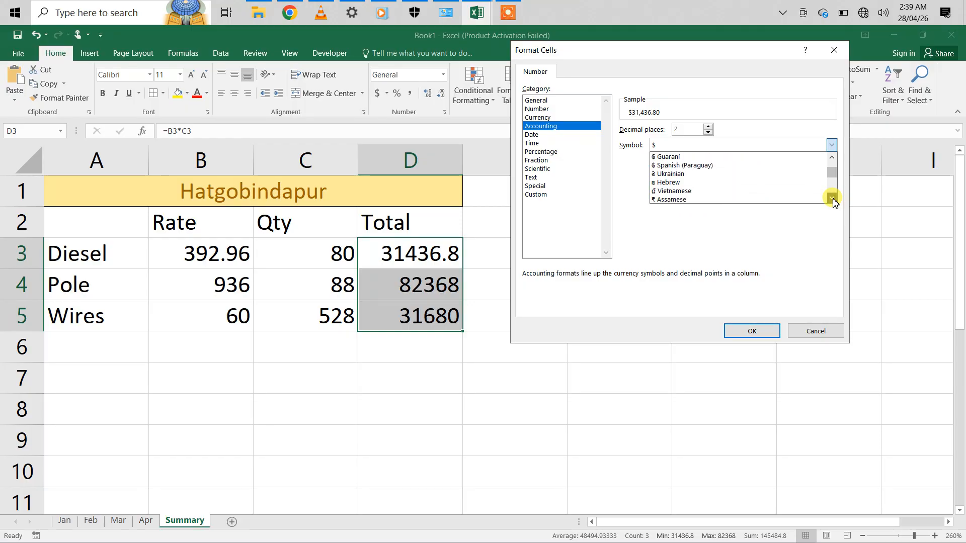
pyautogui.click(832, 199)
pyautogui.click(832, 199)
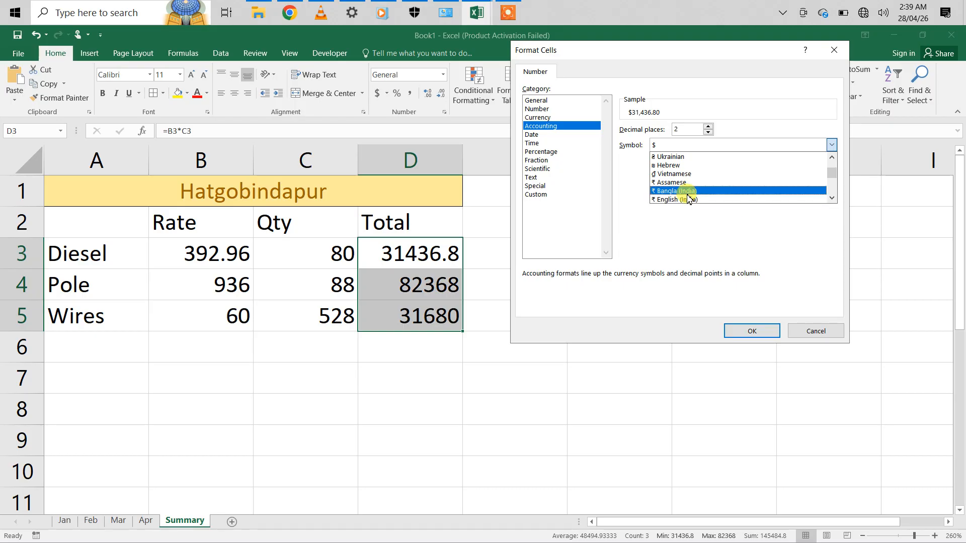
pyautogui.click(679, 200)
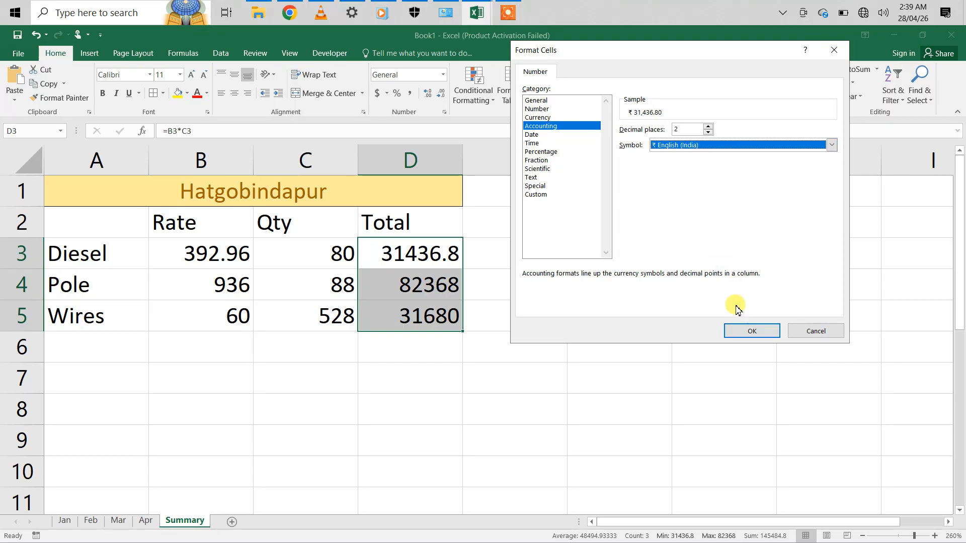
pyautogui.click(739, 330)
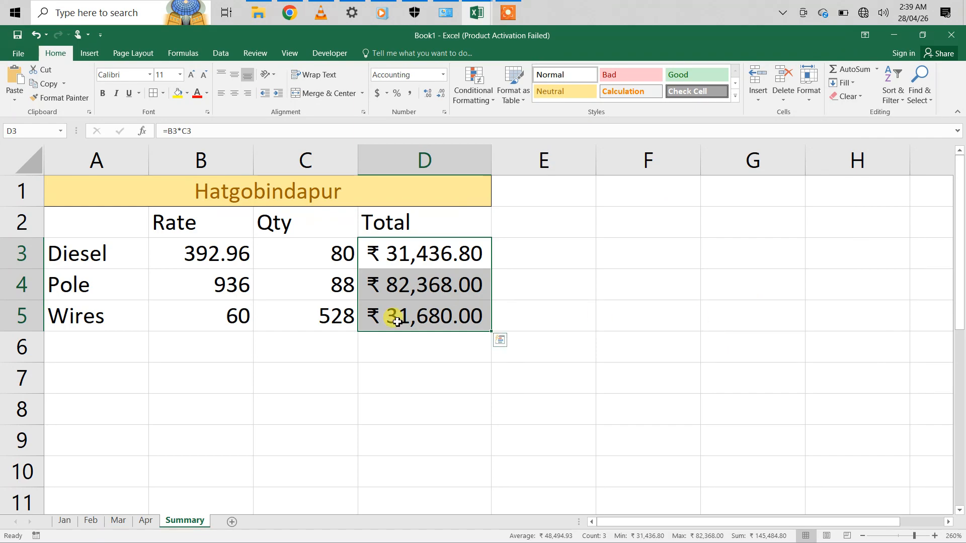
# Re-enter the formula in the Summary sheet's cell B4 as an AutoSum of cell B4 across the sheets Jan through Apr.
pyautogui.click(214, 289)
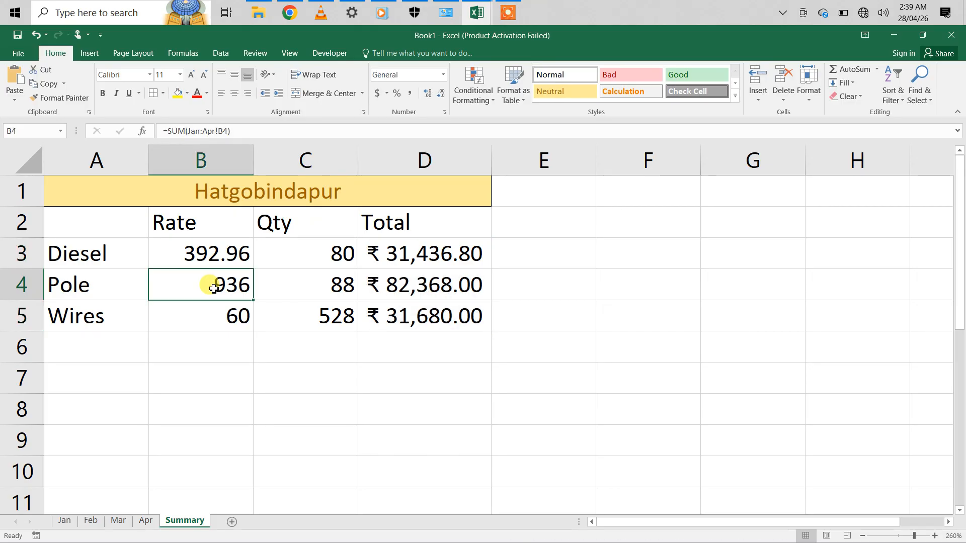
pyautogui.click(840, 71)
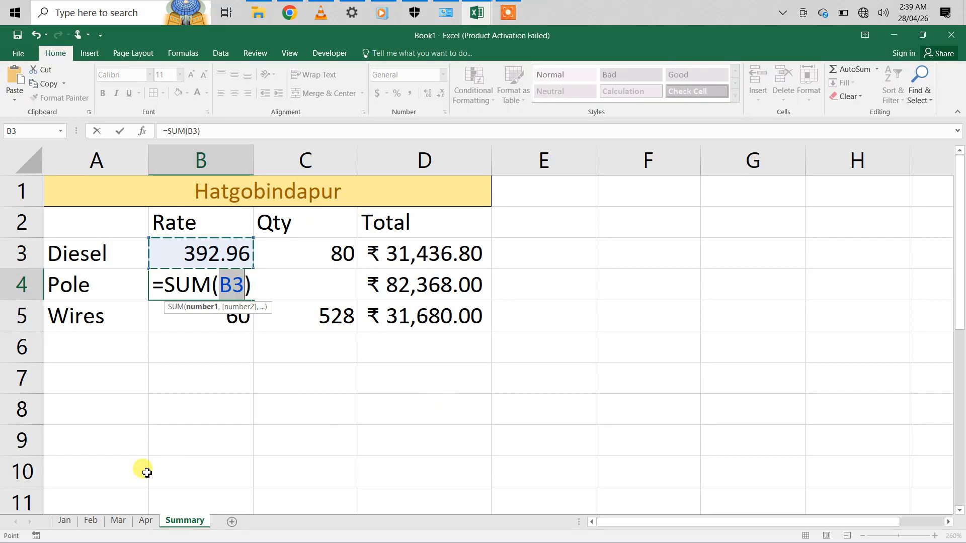
pyautogui.click(65, 522)
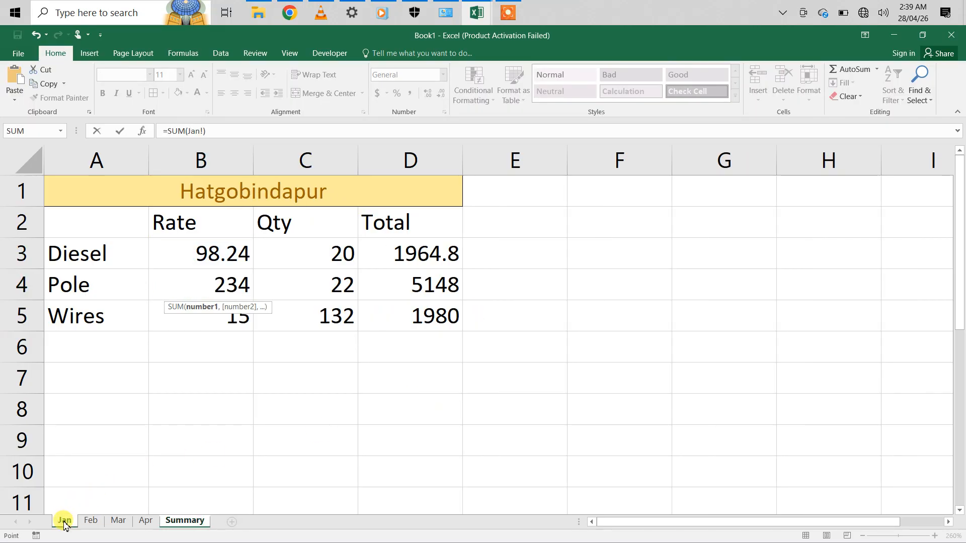
pyautogui.keyDown('shift'); pyautogui.click(140, 522); pyautogui.keyUp('shift')
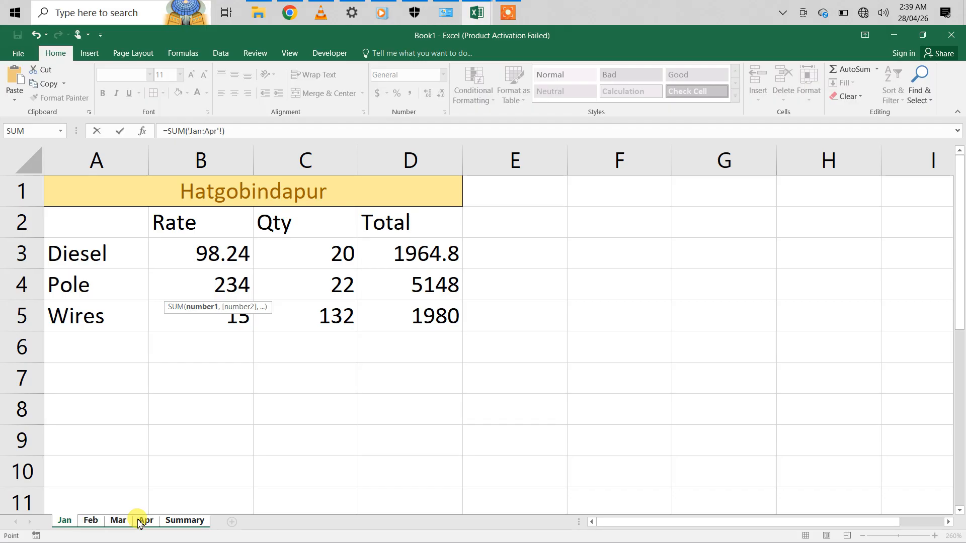
pyautogui.click(172, 286)
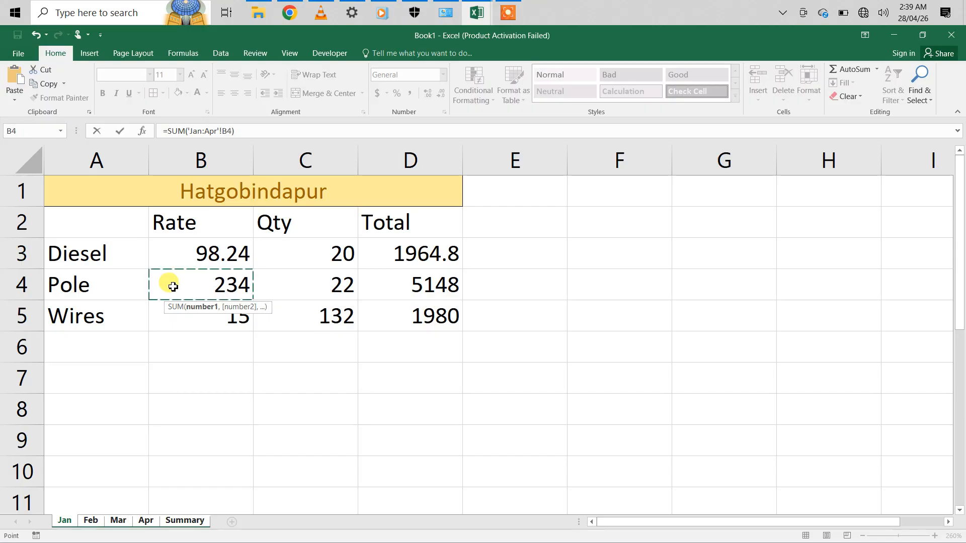
pyautogui.press('Return')
pyautogui.click(217, 276)
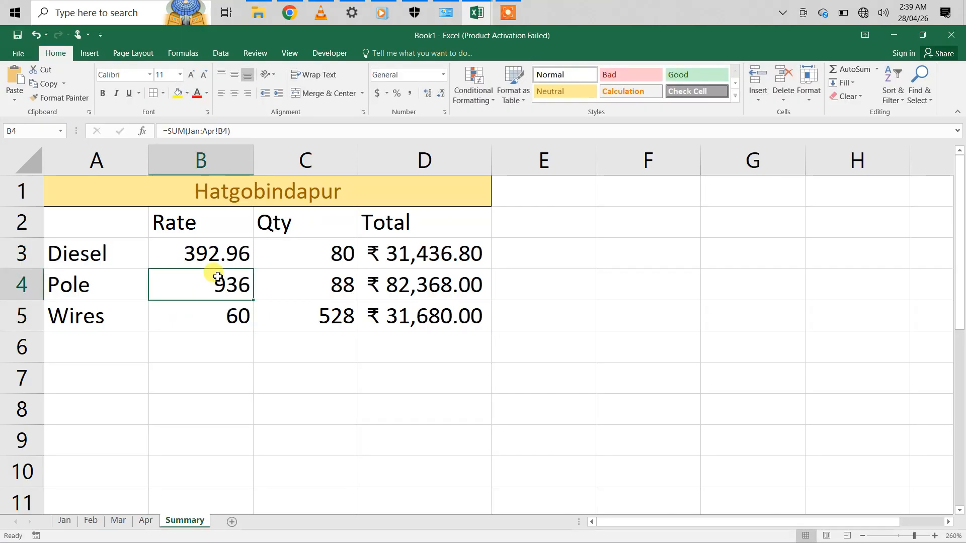
# Enter the check formula =B4*4 in cell B7 of the Jan sheet and return to the Summary sheet.
pyautogui.click(66, 522)
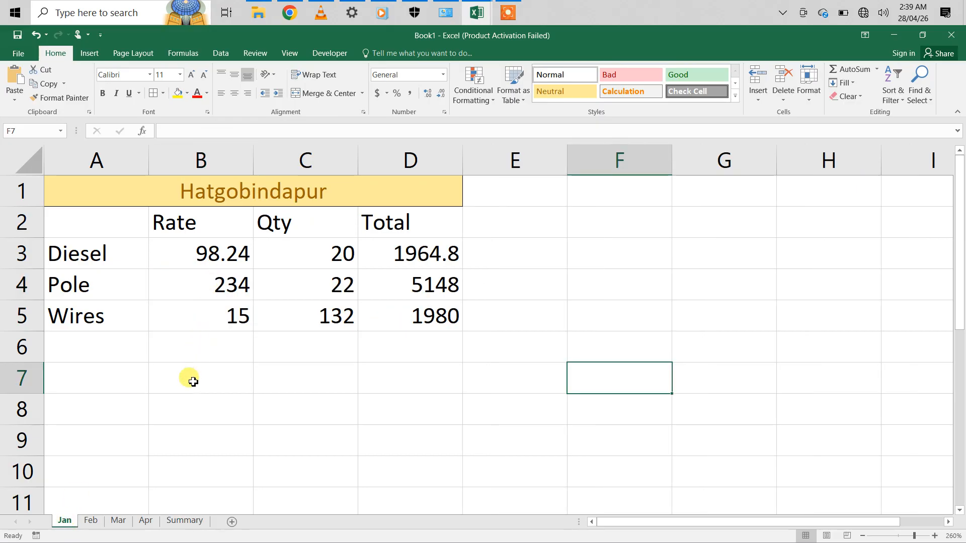
pyautogui.click(193, 382)
pyautogui.write('=')
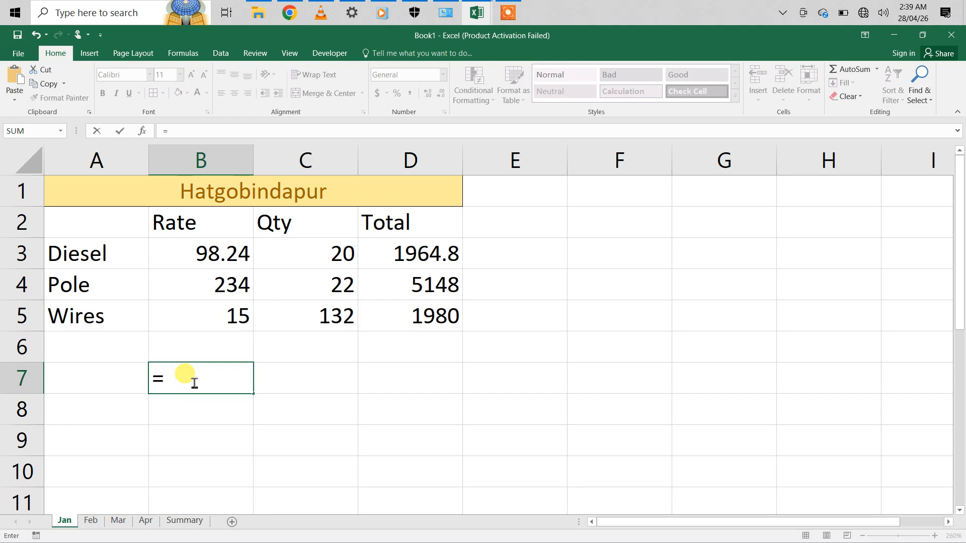
pyautogui.click(221, 284)
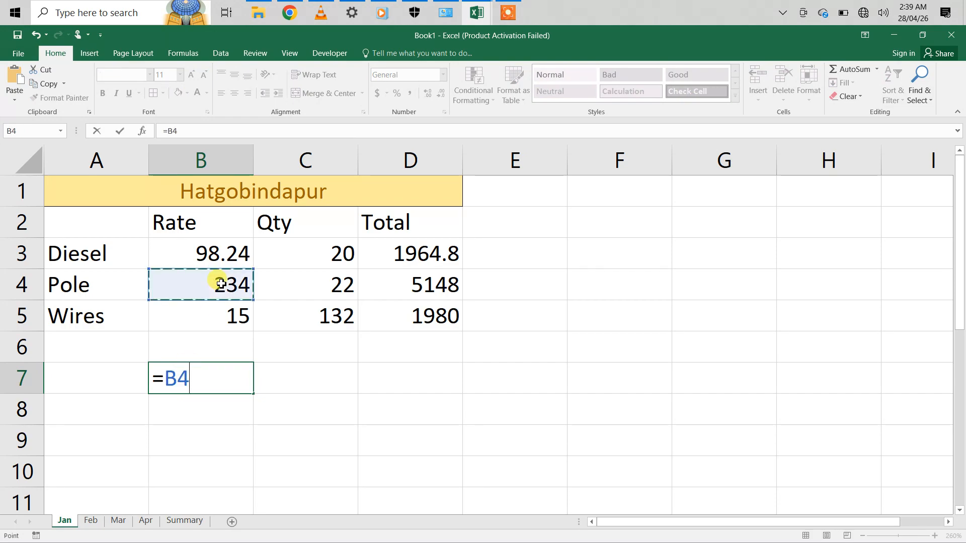
pyautogui.write('*4')
pyautogui.press('Return')
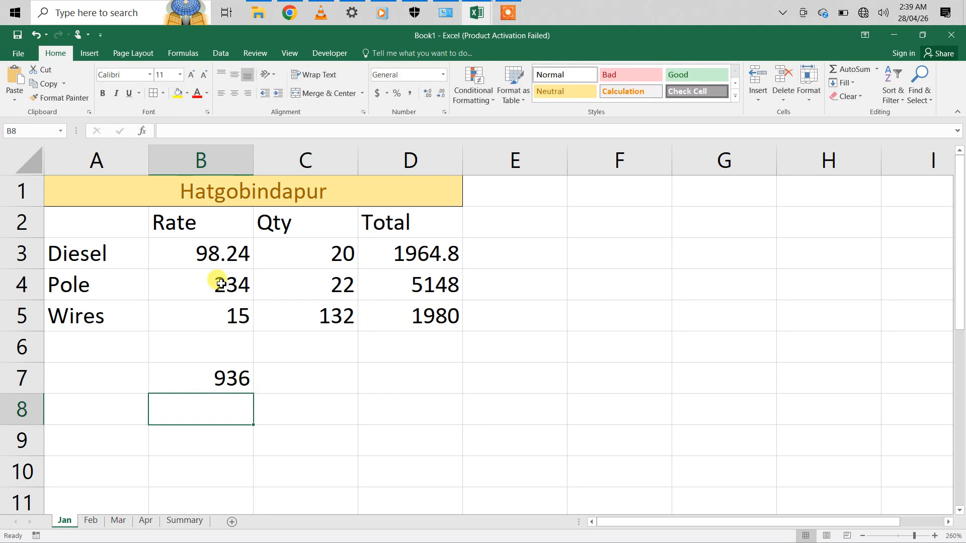
pyautogui.click(173, 523)
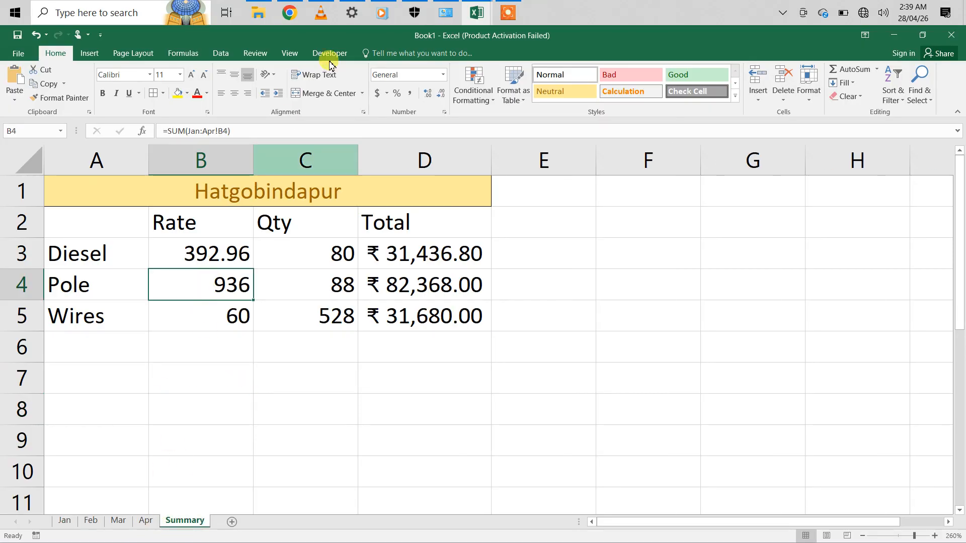
pyautogui.click(508, 8)
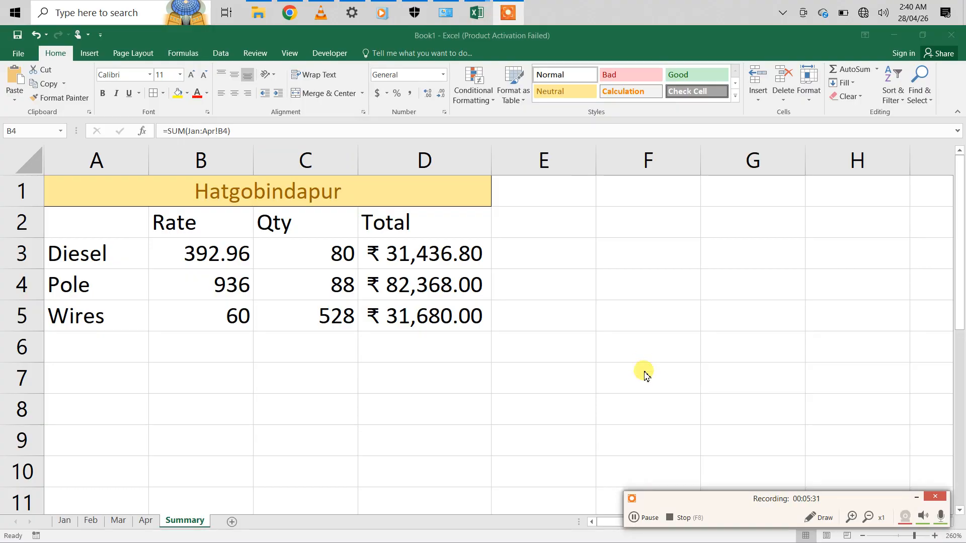